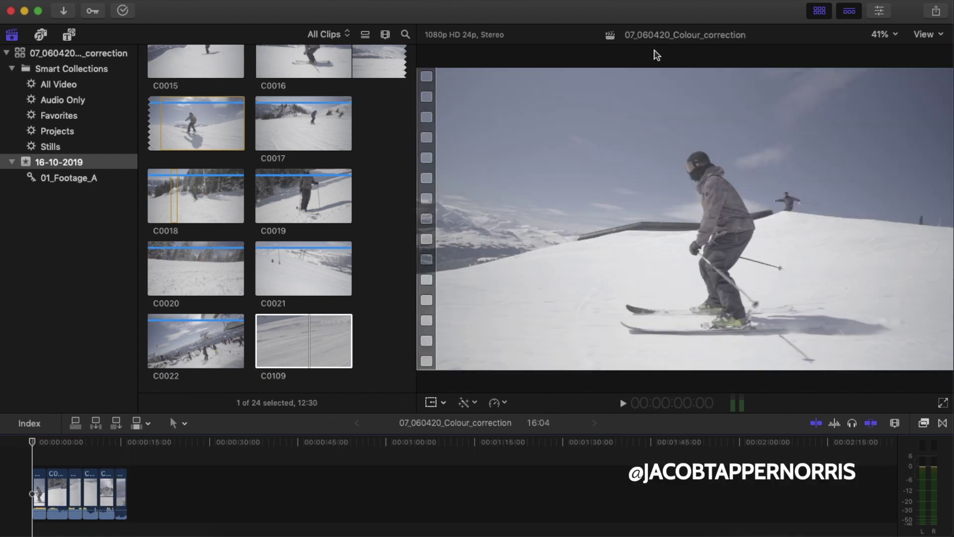
Step: Hide the browser, show clip C0002's Color Wheels inspector and the RGB Parade scope in IRE
{"action": "left_click", "coordinate": [819, 12]}
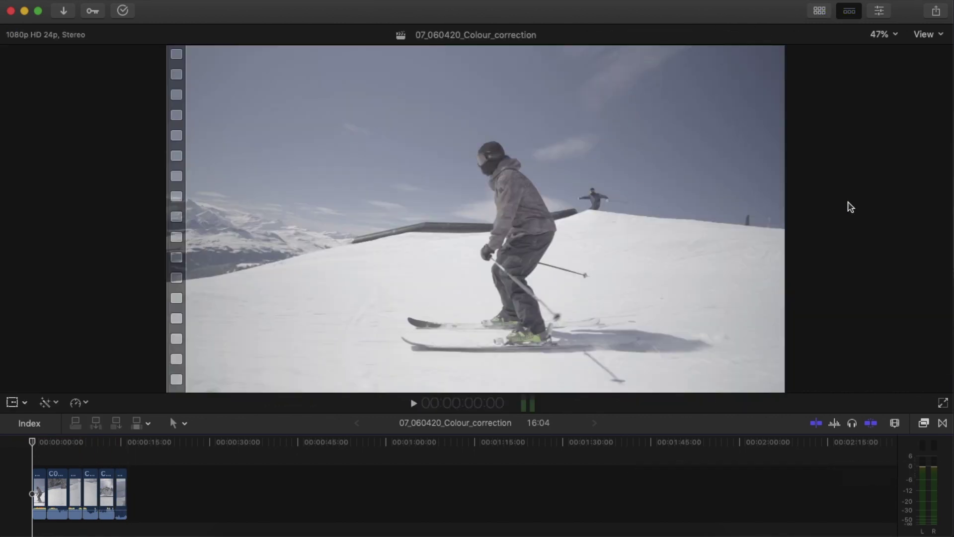
{"action": "left_click", "coordinate": [879, 11]}
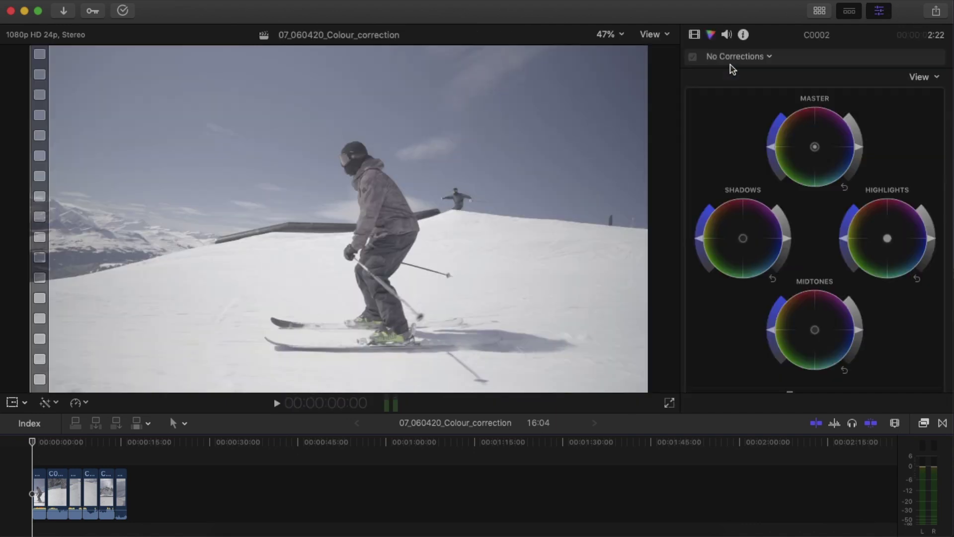
{"action": "left_click", "coordinate": [714, 37]}
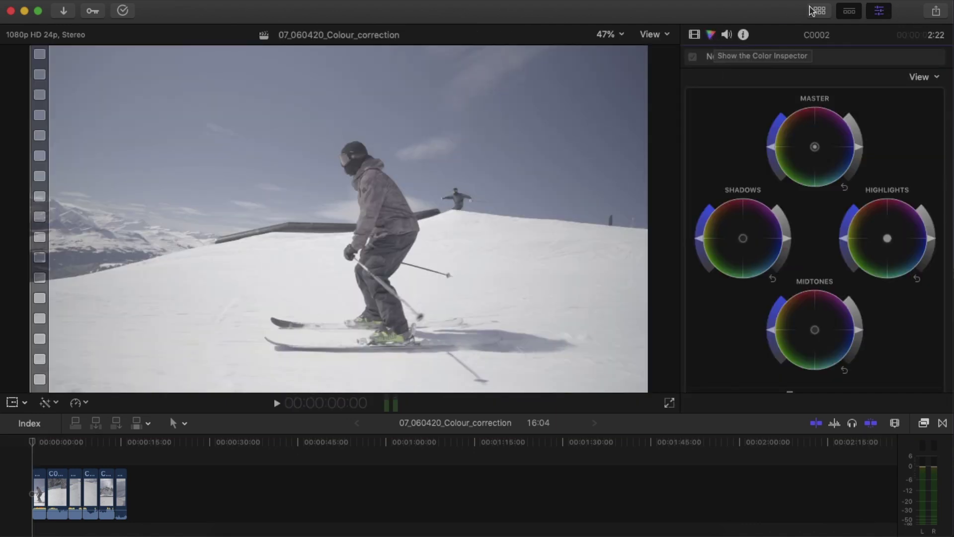
{"action": "left_click", "coordinate": [879, 11]}
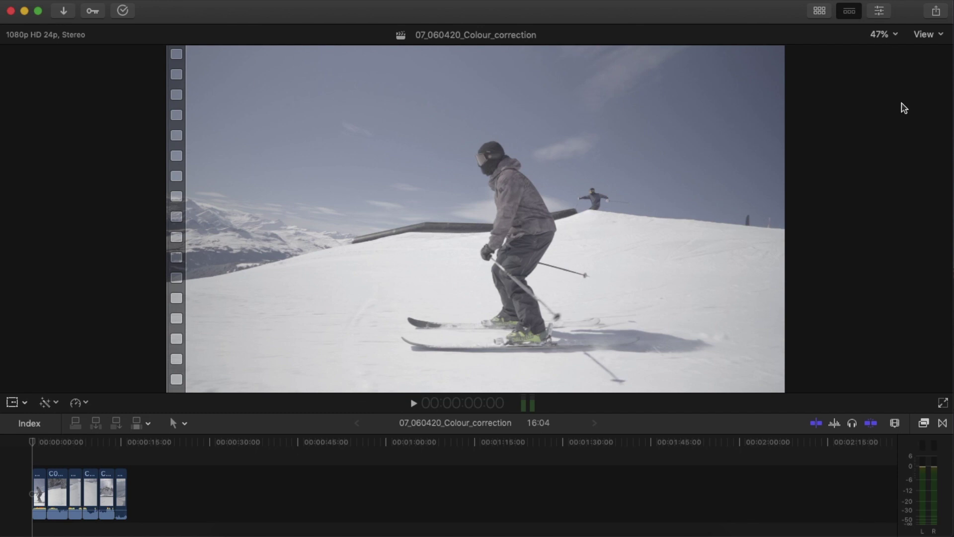
{"action": "key", "text": "super+4"}
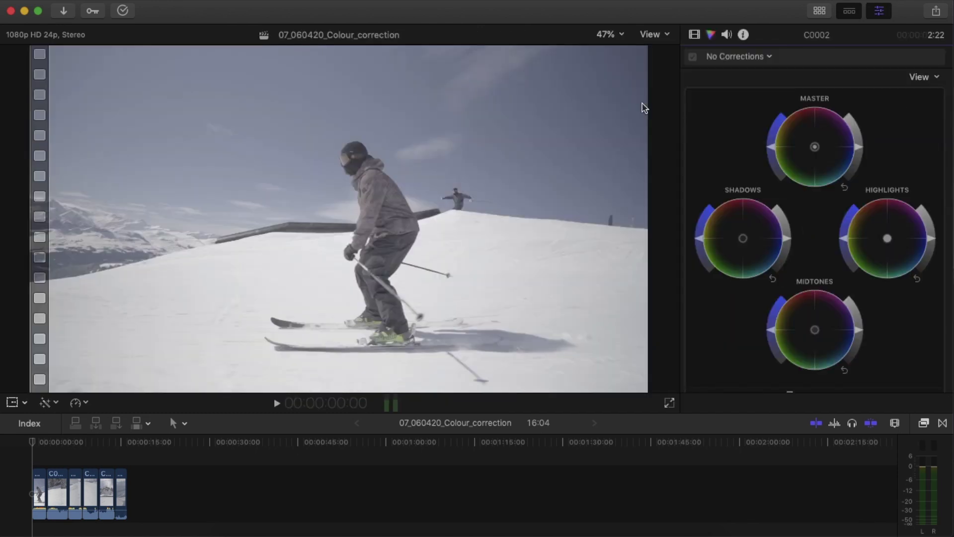
{"action": "key", "text": "super+7"}
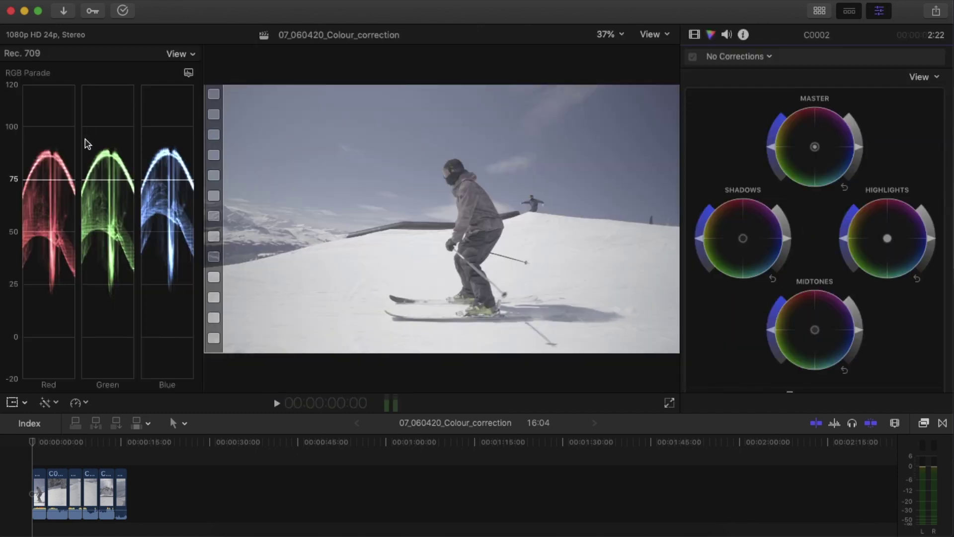
{"action": "left_click", "coordinate": [189, 73]}
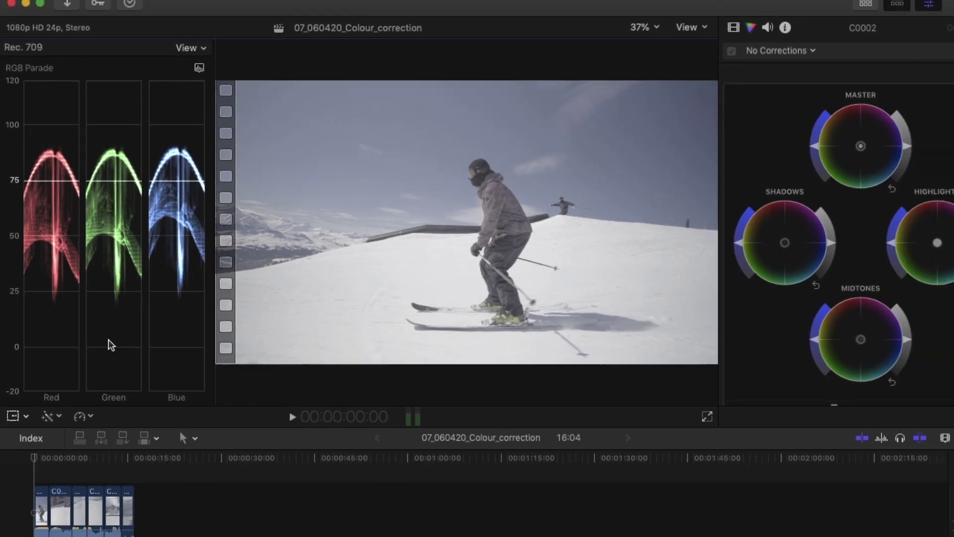
Step: Add Color Wheels to C0002, then test and reset master colour, saturation and brightness
{"action": "left_click", "coordinate": [759, 140]}
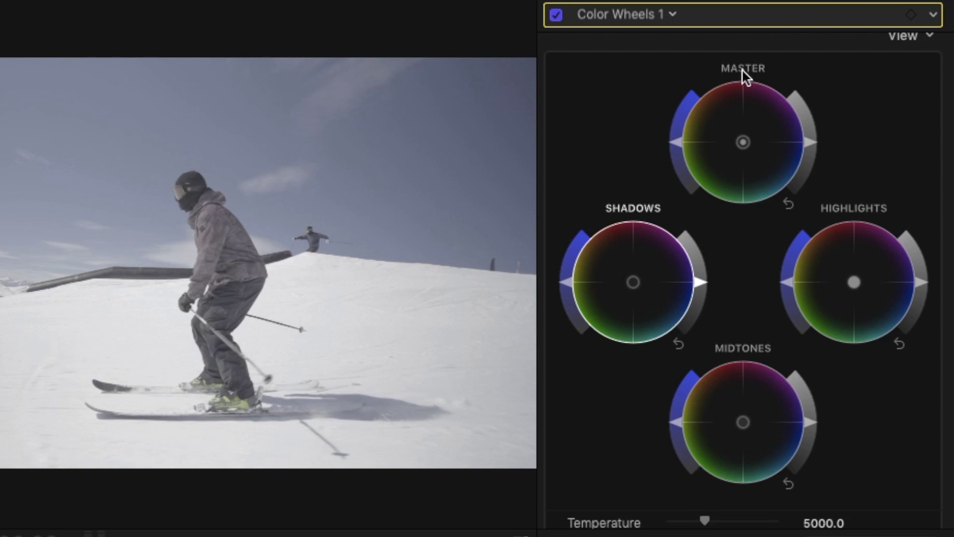
{"action": "left_click_drag", "start_coordinate": [745, 142], "coordinate": [691, 98]}
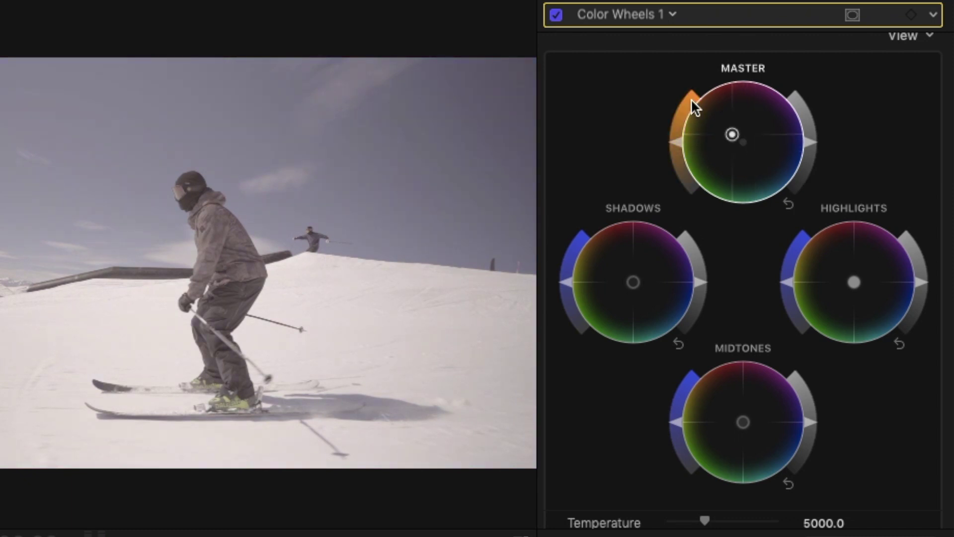
{"action": "left_click", "coordinate": [788, 205]}
{"action": "left_click_drag", "start_coordinate": [675, 139], "coordinate": [695, 85]}
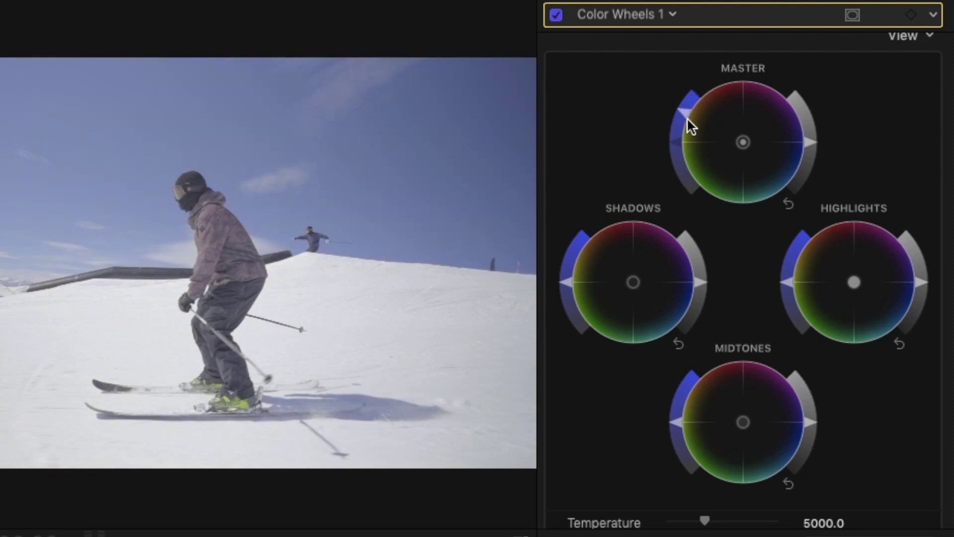
{"action": "left_click", "coordinate": [788, 204]}
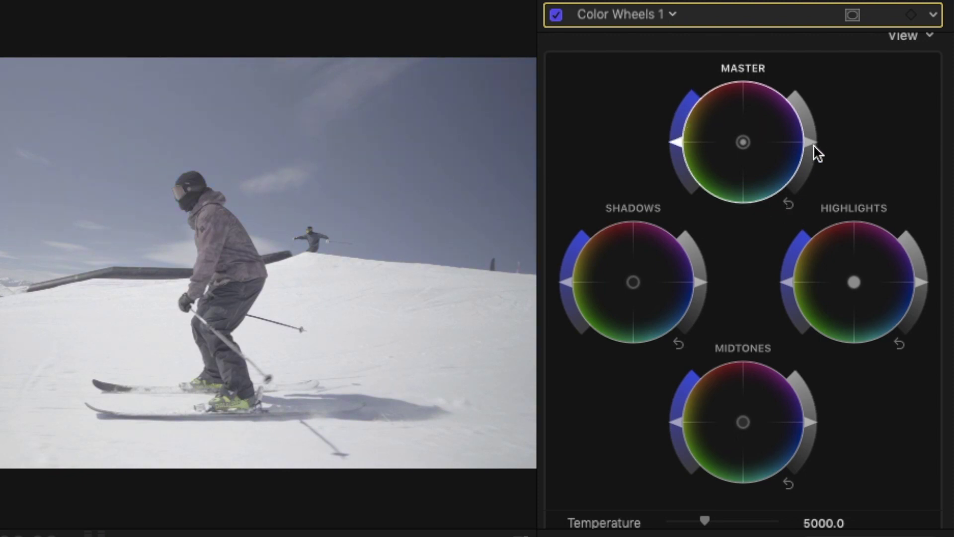
{"action": "mouse_move", "coordinate": [816, 150]}
{"action": "left_mouse_down"}
{"action": "mouse_move", "coordinate": [794, 92]}
{"action": "mouse_move", "coordinate": [812, 189]}
{"action": "mouse_move", "coordinate": [814, 155]}
{"action": "left_mouse_up"}
{"action": "left_click", "coordinate": [788, 204]}
Step: Expand the Master numeric settings and enter a Master Saturation of 0
{"action": "scroll", "coordinate": [728, 312], "scroll_direction": "down", "scroll_amount": 5}
{"action": "scroll", "coordinate": [736, 318], "scroll_direction": "down", "scroll_amount": 2}
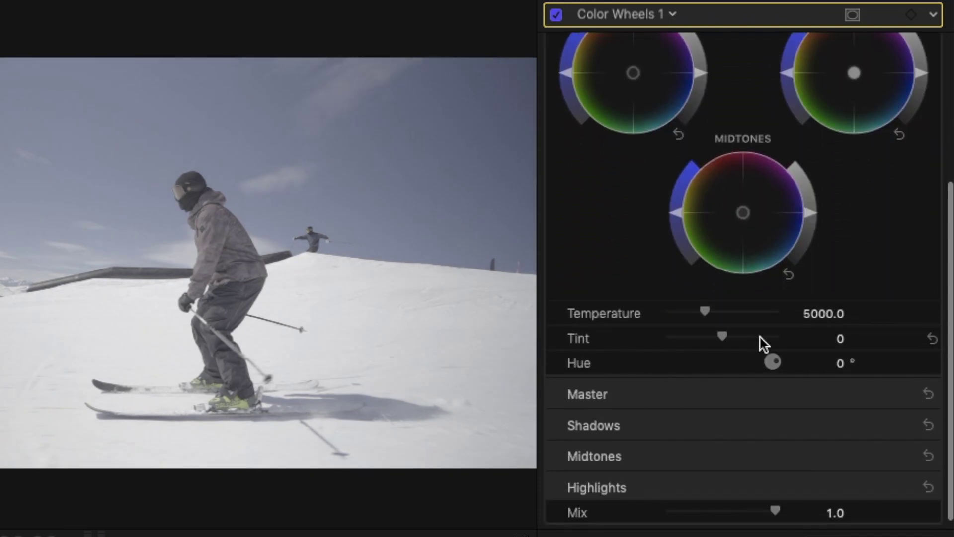
{"action": "scroll", "coordinate": [820, 358], "scroll_direction": "down", "scroll_amount": 1}
{"action": "left_click", "coordinate": [905, 385]}
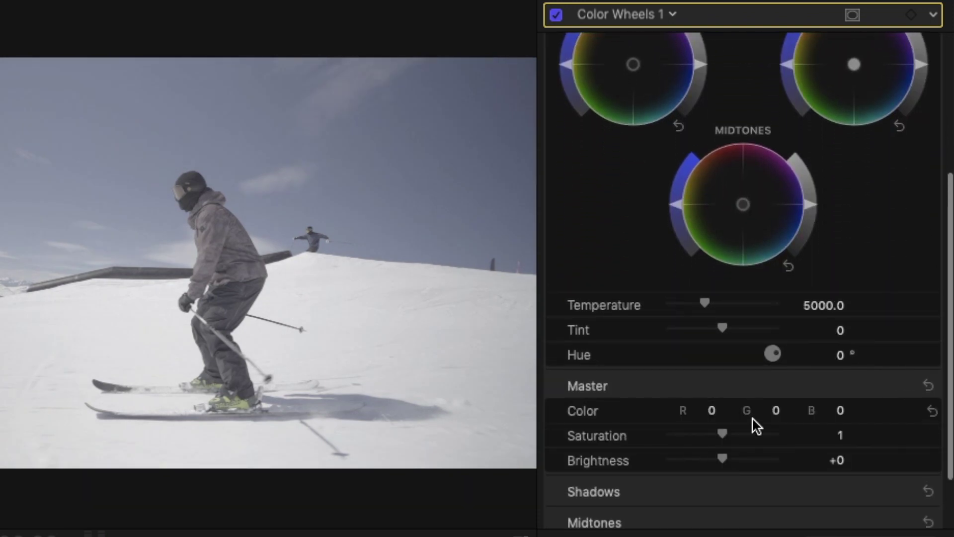
{"action": "scroll", "coordinate": [746, 440], "scroll_direction": "up", "scroll_amount": 2}
{"action": "scroll", "coordinate": [746, 438], "scroll_direction": "up", "scroll_amount": 5}
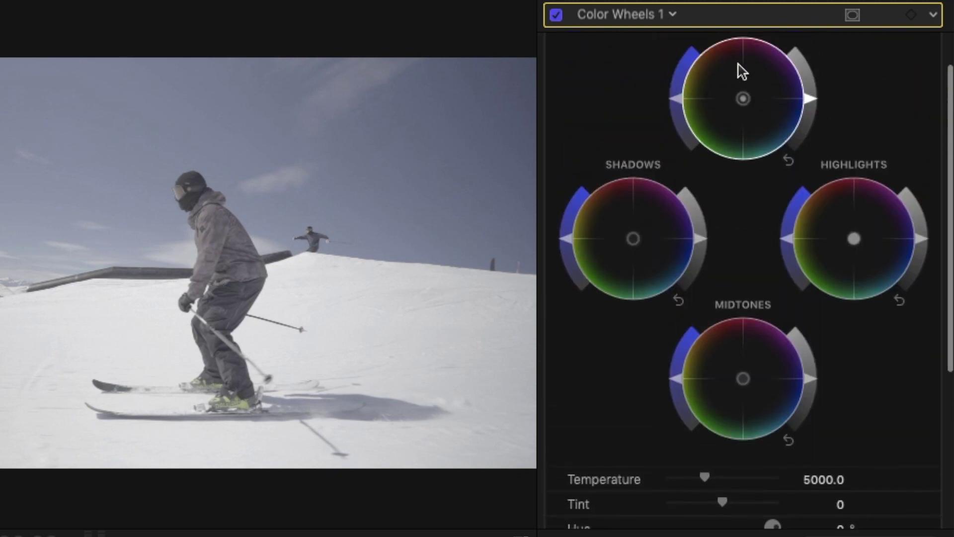
{"action": "scroll", "coordinate": [740, 259], "scroll_direction": "down", "scroll_amount": 8}
{"action": "left_click_drag", "start_coordinate": [723, 359], "coordinate": [762, 360]}
{"action": "scroll", "coordinate": [763, 360], "scroll_direction": "up", "scroll_amount": 8}
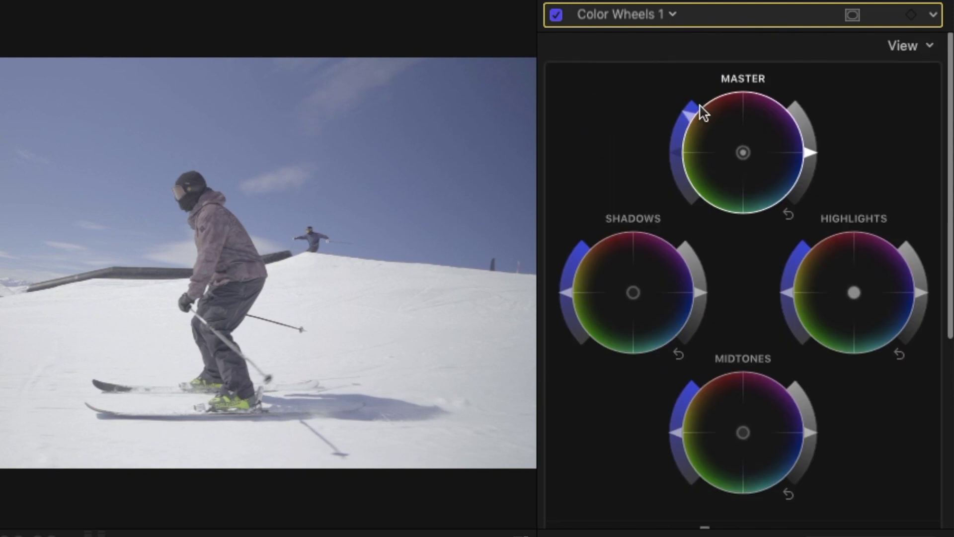
{"action": "scroll", "coordinate": [847, 419], "scroll_direction": "down", "scroll_amount": 5}
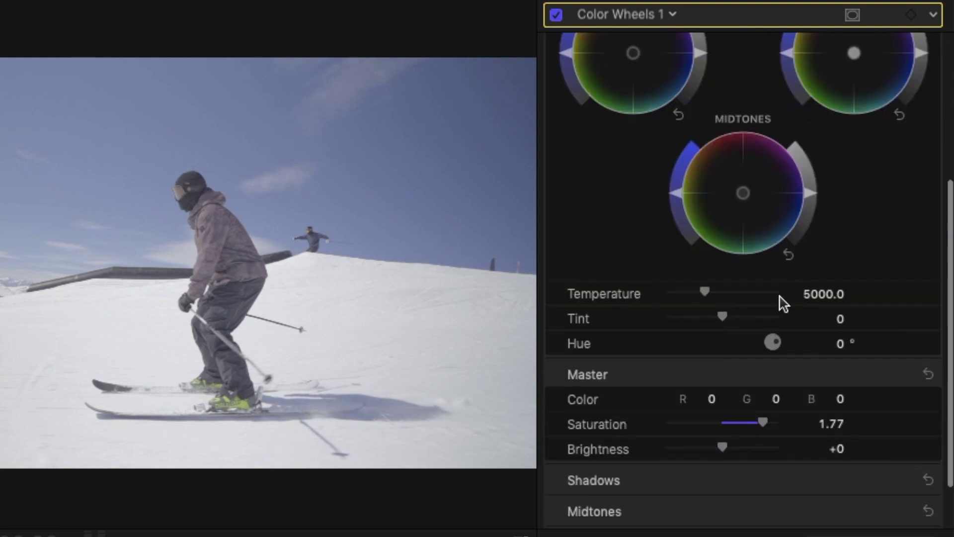
{"action": "left_click", "coordinate": [835, 424]}
{"action": "type", "text": "0"}
{"action": "key", "text": "Return"}
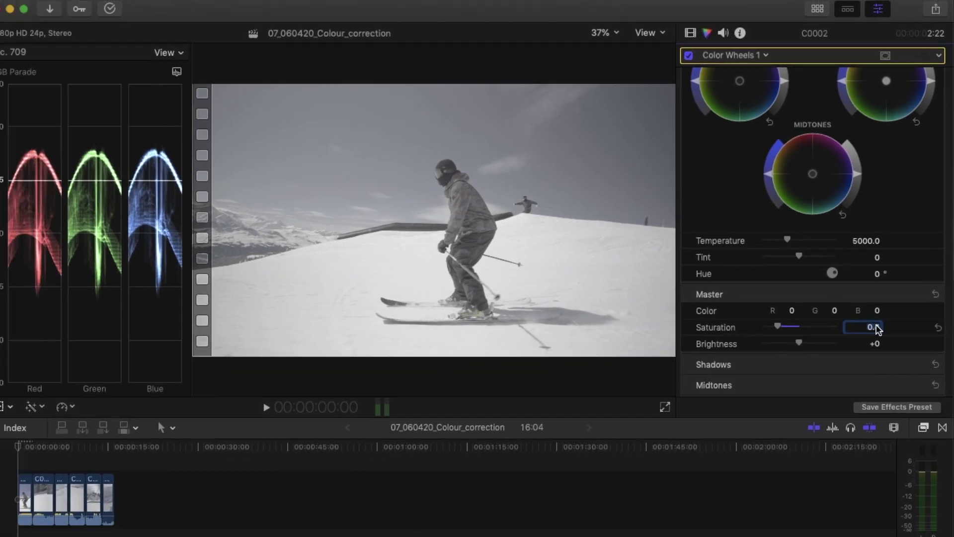
Step: Drag the master saturation control slightly down, then up to boost it
{"action": "scroll", "coordinate": [694, 219], "scroll_direction": "up", "scroll_amount": 6}
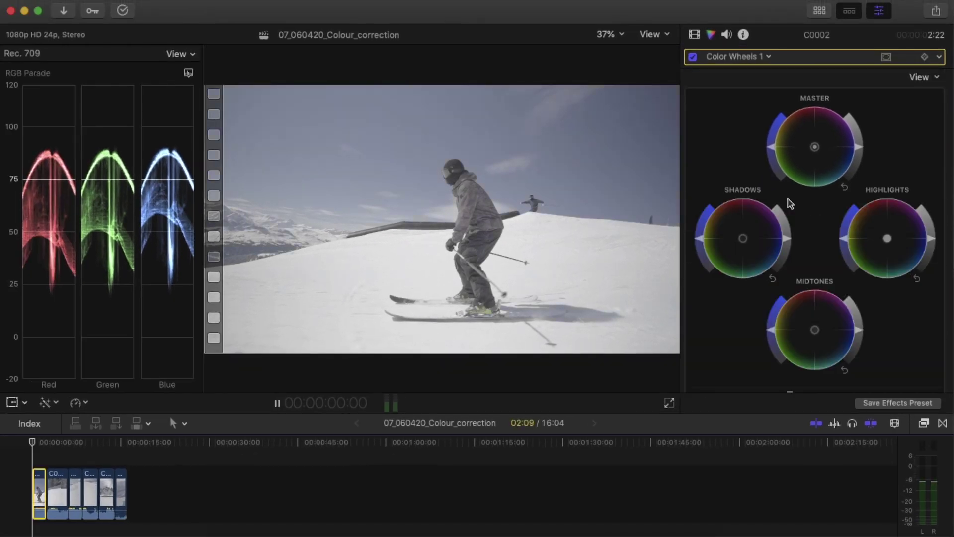
{"action": "scroll", "coordinate": [805, 249], "scroll_direction": "down", "scroll_amount": 5}
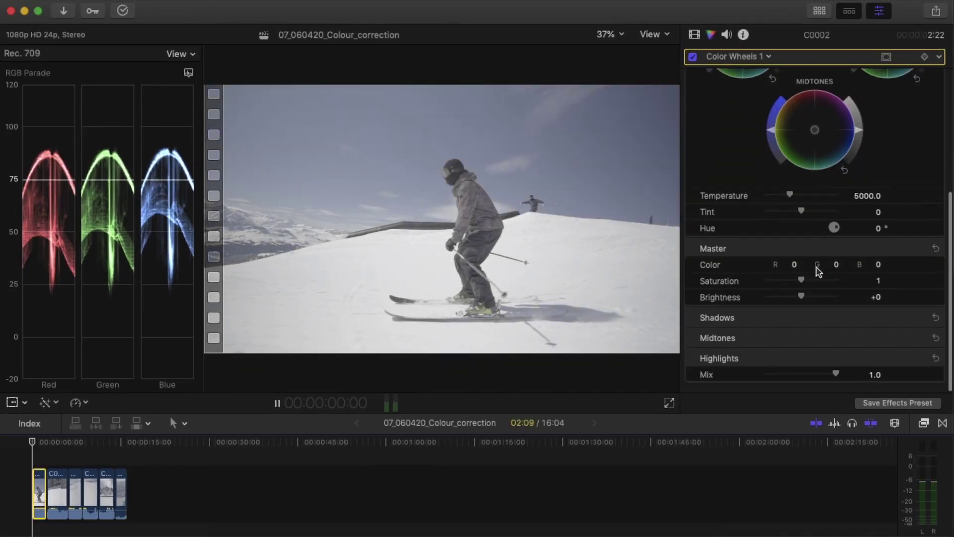
{"action": "scroll", "coordinate": [817, 263], "scroll_direction": "up", "scroll_amount": 6}
{"action": "scroll", "coordinate": [795, 149], "scroll_direction": "down", "scroll_amount": 1}
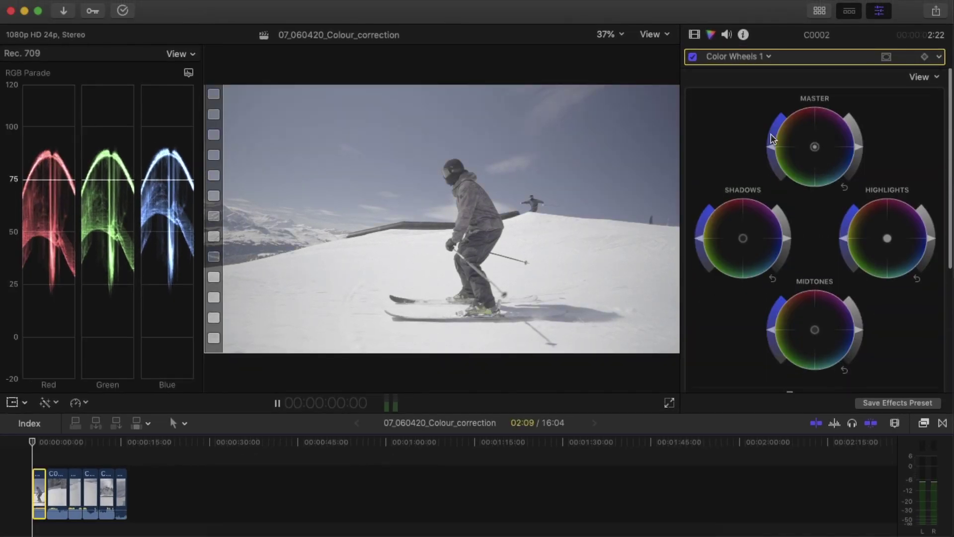
{"action": "scroll", "coordinate": [845, 262], "scroll_direction": "down", "scroll_amount": 3}
{"action": "scroll", "coordinate": [843, 262], "scroll_direction": "up", "scroll_amount": 3}
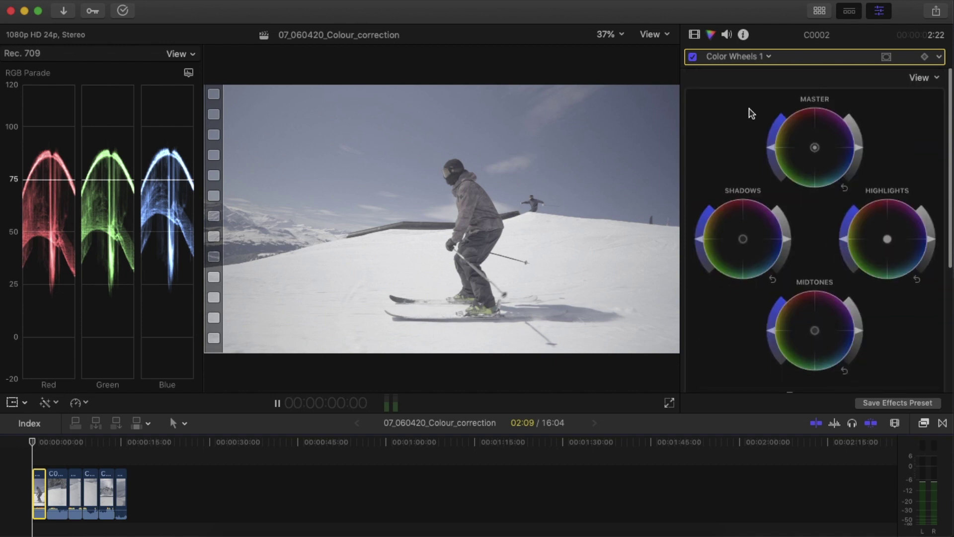
{"action": "mouse_move", "coordinate": [774, 152]}
{"action": "left_mouse_down"}
{"action": "mouse_move", "coordinate": [777, 168]}
{"action": "mouse_move", "coordinate": [777, 132]}
{"action": "mouse_move", "coordinate": [781, 180]}
{"action": "mouse_move", "coordinate": [772, 147]}
{"action": "left_mouse_up"}
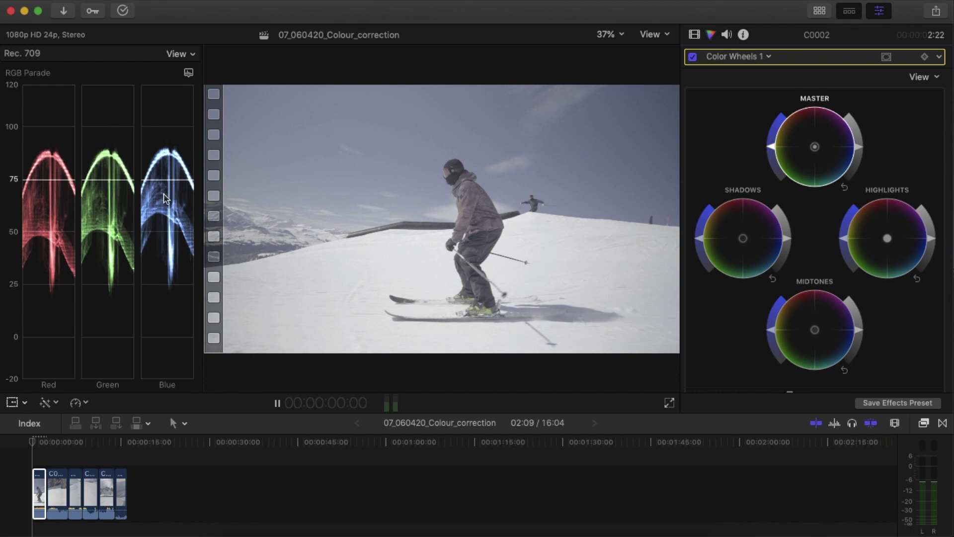
{"action": "mouse_move", "coordinate": [773, 149]}
{"action": "left_mouse_down"}
{"action": "mouse_move", "coordinate": [775, 119]}
{"action": "mouse_move", "coordinate": [774, 166]}
{"action": "left_mouse_up"}
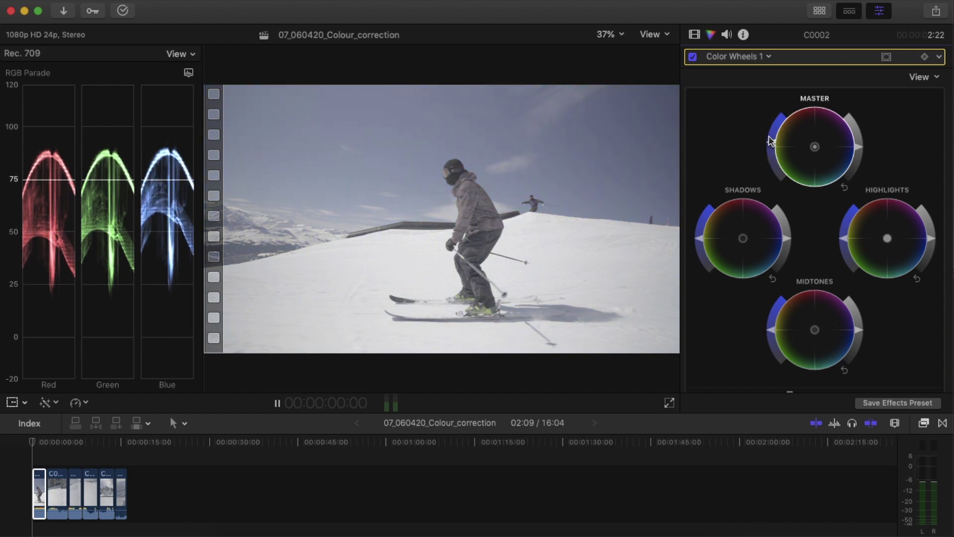
Step: Enter 1.6 as the Master Saturation value in the numeric settings
{"action": "scroll", "coordinate": [821, 242], "scroll_direction": "down", "scroll_amount": 4}
{"action": "scroll", "coordinate": [821, 243], "scroll_direction": "up", "scroll_amount": 3}
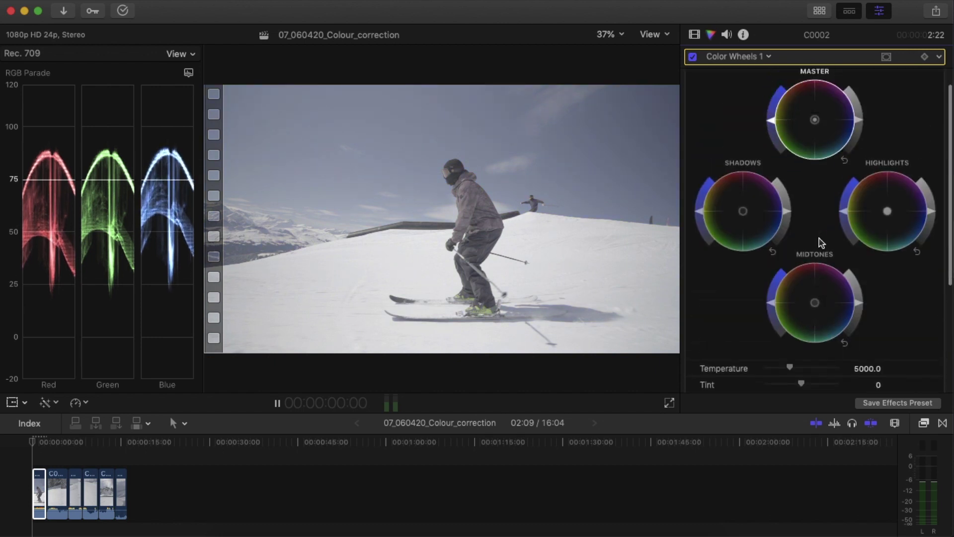
{"action": "scroll", "coordinate": [821, 242], "scroll_direction": "down", "scroll_amount": 5}
{"action": "scroll", "coordinate": [821, 243], "scroll_direction": "down", "scroll_amount": 3}
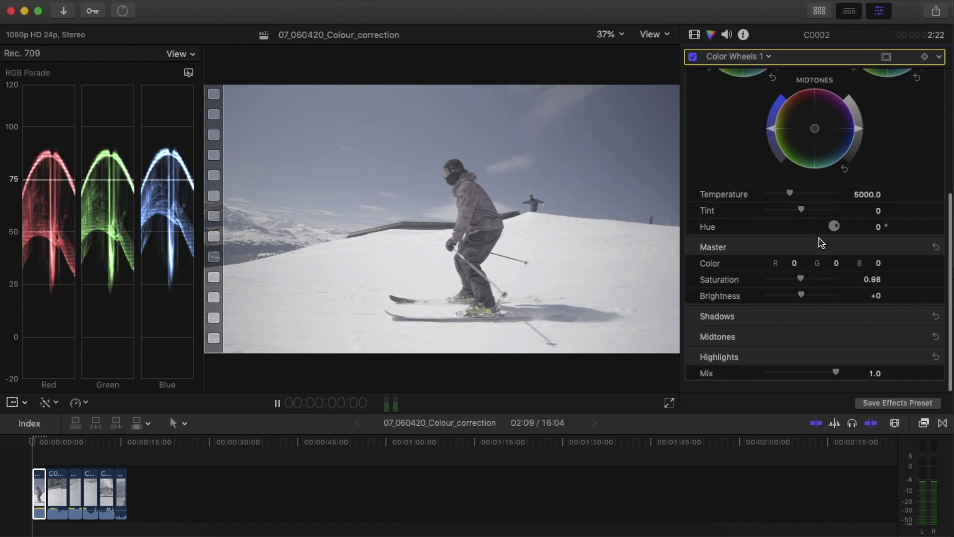
{"action": "left_click_drag", "start_coordinate": [801, 297], "coordinate": [815, 297]}
{"action": "left_click", "coordinate": [870, 298]}
{"action": "type", "text": "1.6"}
{"action": "key", "text": "Return"}
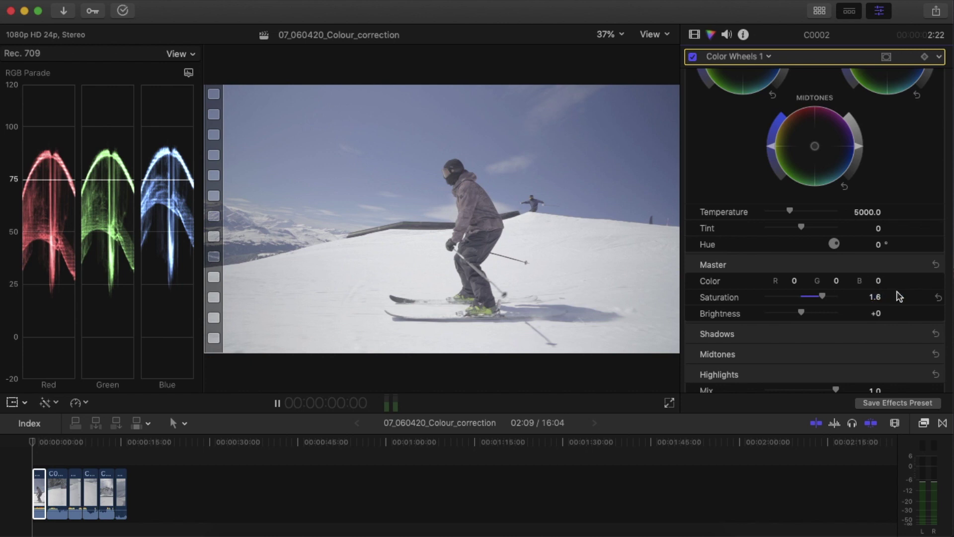
Step: Paste Color Wheels 1 from C0002 onto the five other ski clips, then reselect C0002
{"action": "left_click", "coordinate": [45, 469]}
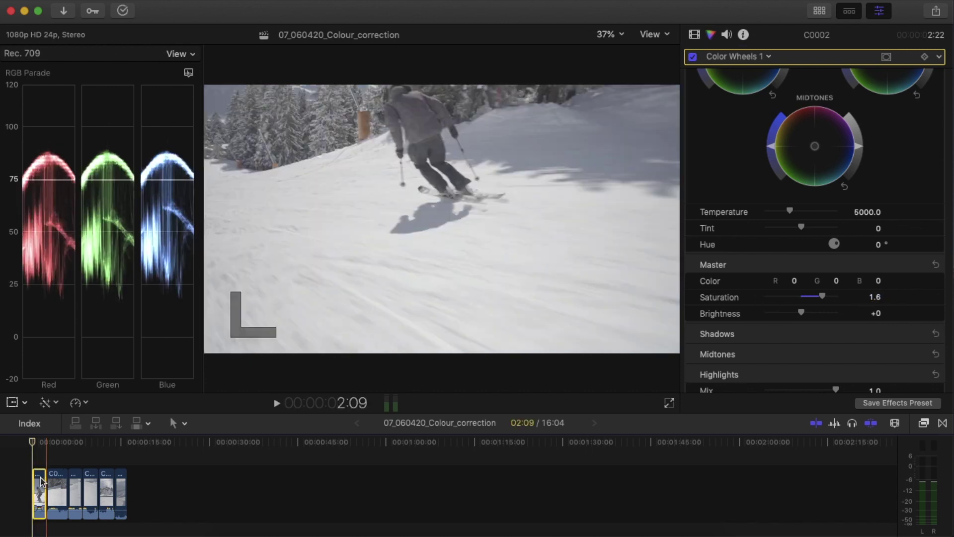
{"action": "left_click_drag", "start_coordinate": [50, 527], "coordinate": [240, 480]}
{"action": "key", "text": "super+shift+v"}
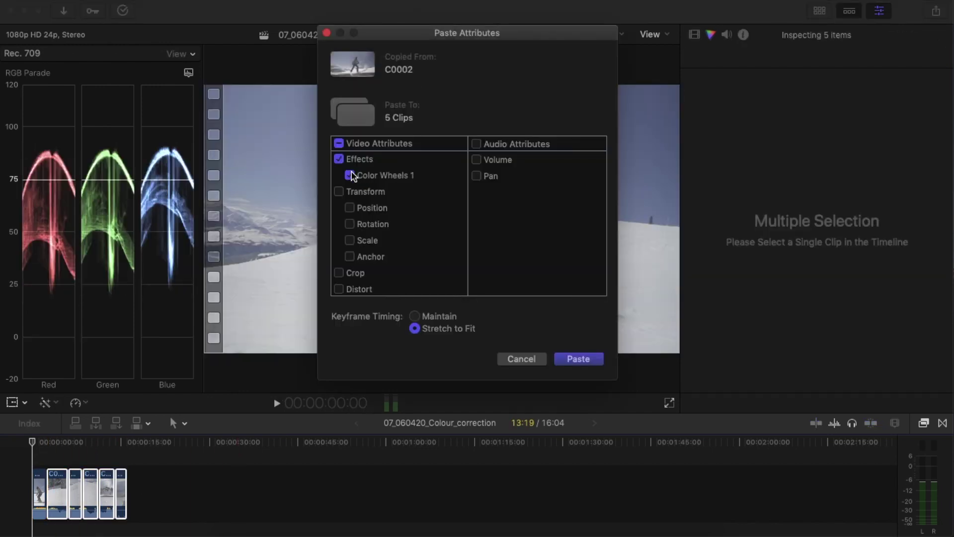
{"action": "left_click", "coordinate": [580, 356]}
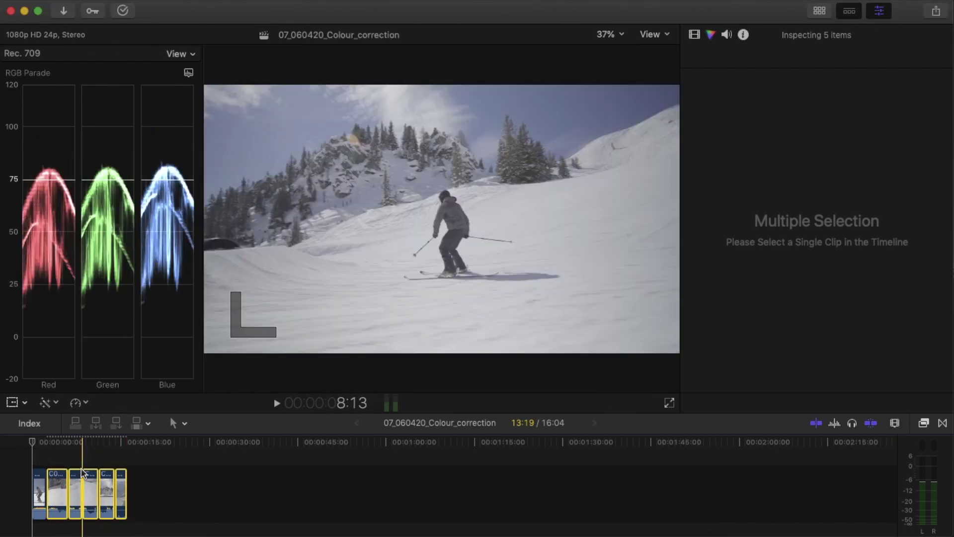
{"action": "left_click", "coordinate": [31, 464]}
{"action": "left_click", "coordinate": [38, 483]}
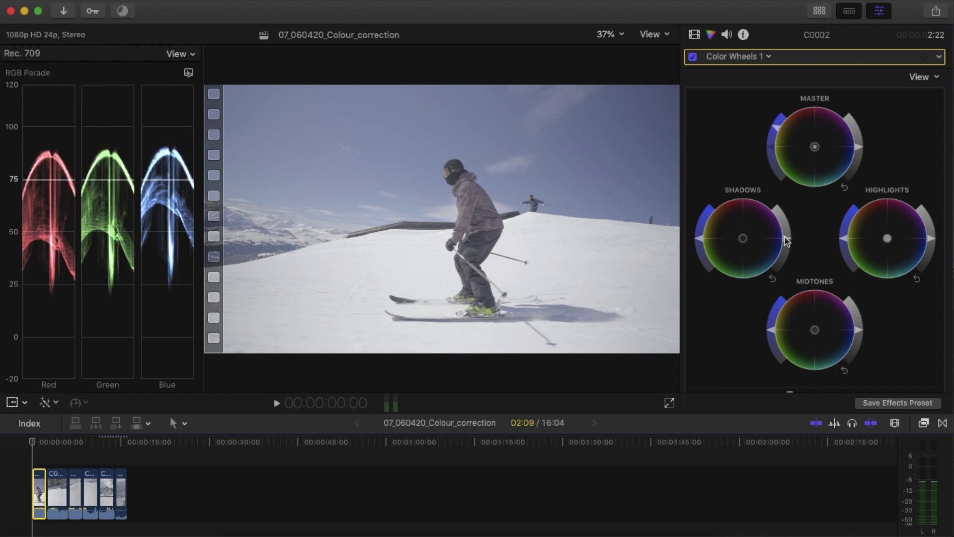
Step: Lower the Shadows brightness of C0002 so the RGB Parade lows drop
{"action": "left_click_drag", "start_coordinate": [787, 242], "coordinate": [786, 247]}
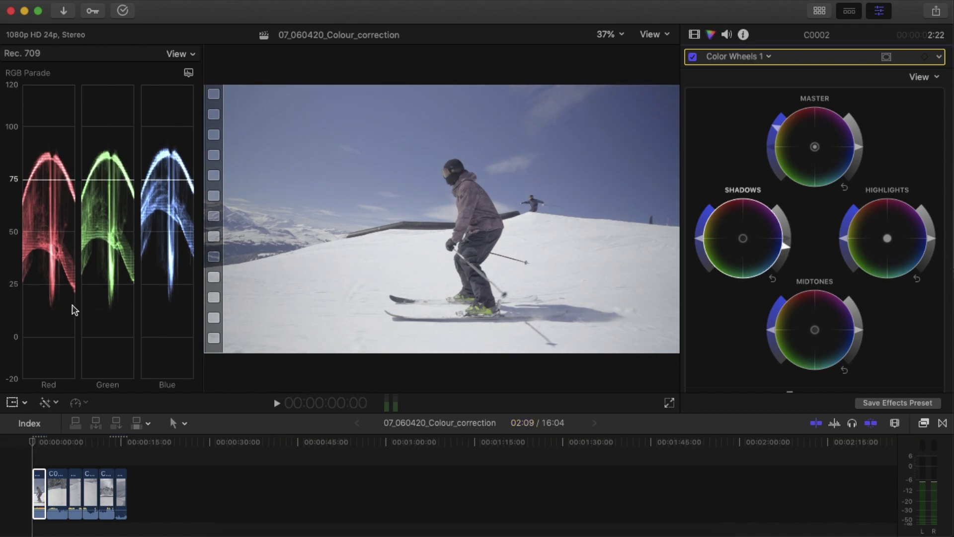
{"action": "left_click_drag", "start_coordinate": [789, 249], "coordinate": [790, 265]}
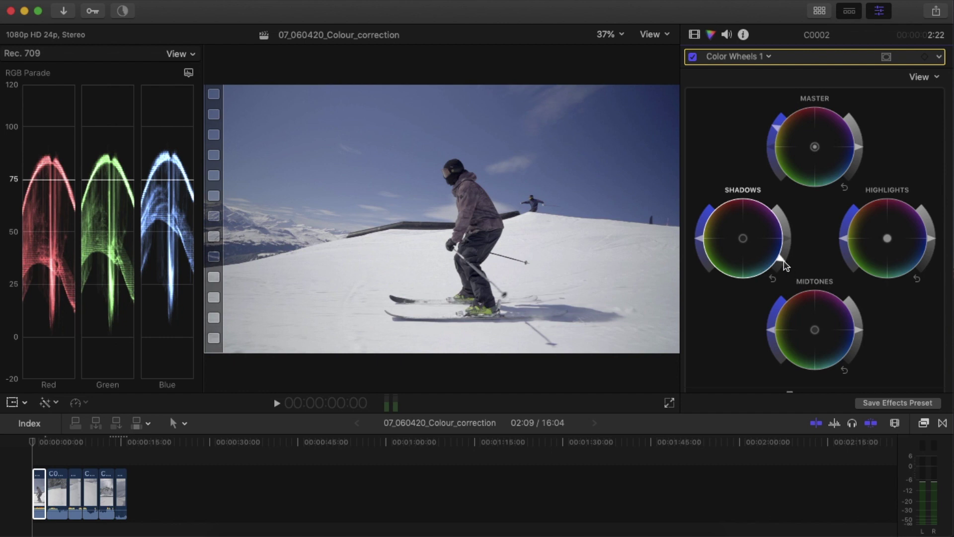
{"action": "left_click_drag", "start_coordinate": [783, 265], "coordinate": [784, 266]}
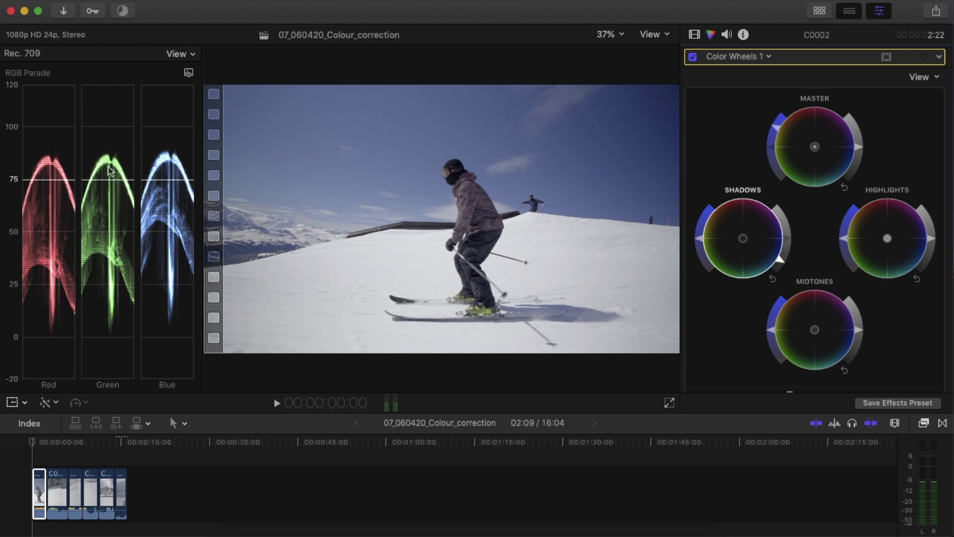
Step: Try the Highlights brightness up and down, then reset it to neutral
{"action": "left_click_drag", "start_coordinate": [930, 242], "coordinate": [927, 230]}
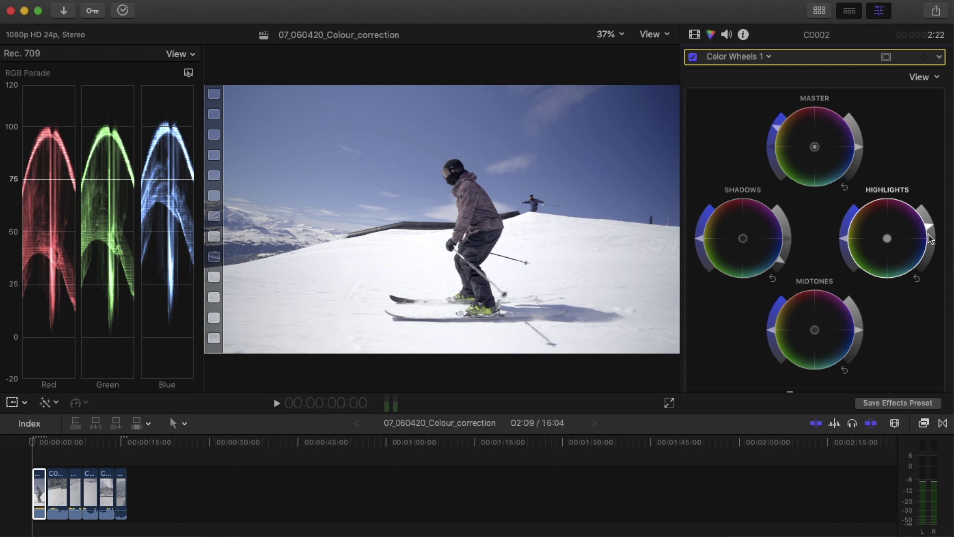
{"action": "left_click_drag", "start_coordinate": [929, 232], "coordinate": [935, 258]}
{"action": "left_click", "coordinate": [917, 278]}
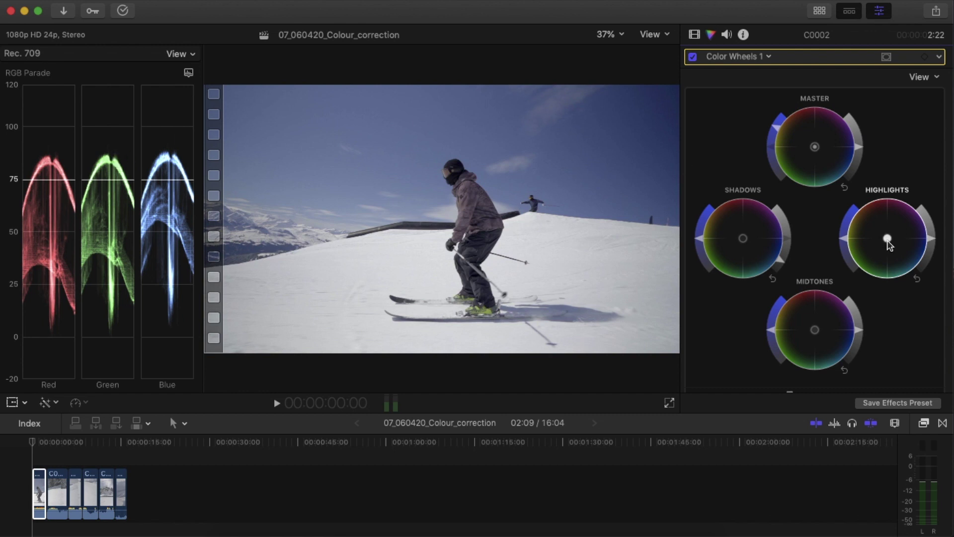
{"action": "left_click_drag", "start_coordinate": [889, 243], "coordinate": [909, 253]}
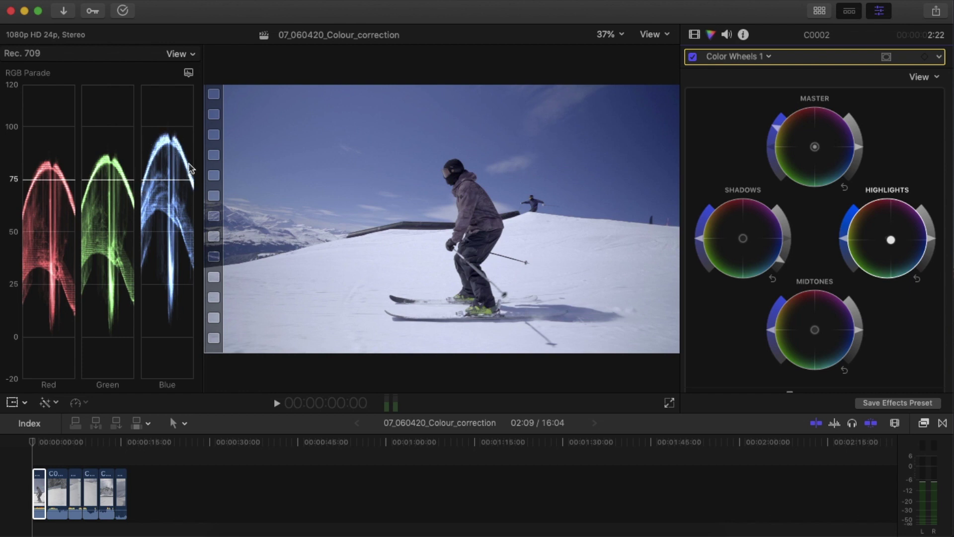
{"action": "key", "text": "super+z"}
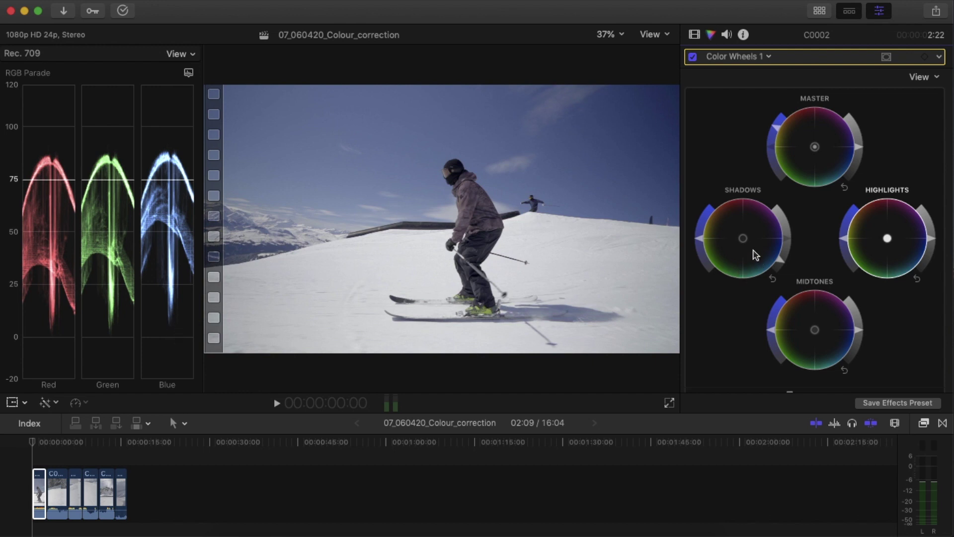
Step: Tint C0002's shadows toward orange with the Shadows wheel, then focus the timeline
{"action": "left_click_drag", "start_coordinate": [745, 240], "coordinate": [729, 232]}
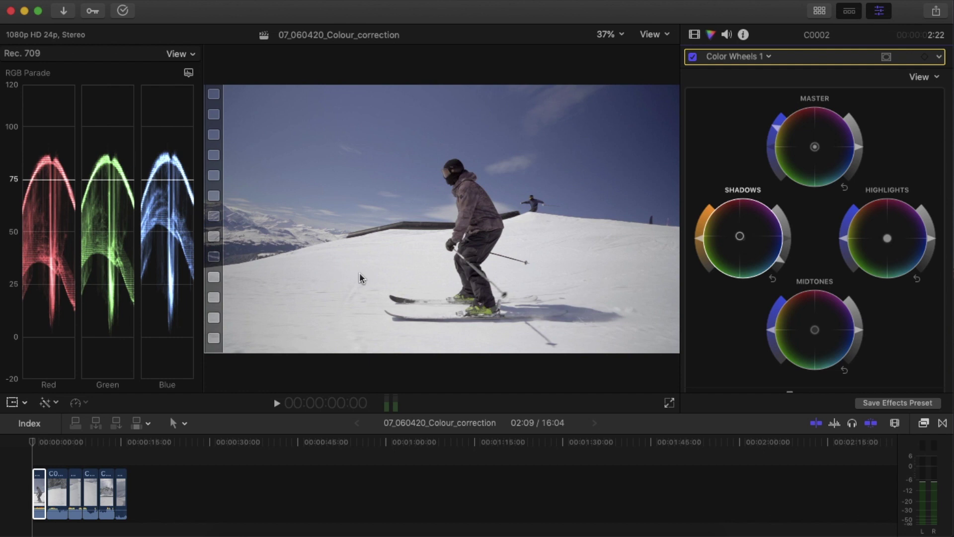
{"action": "left_click", "coordinate": [502, 149]}
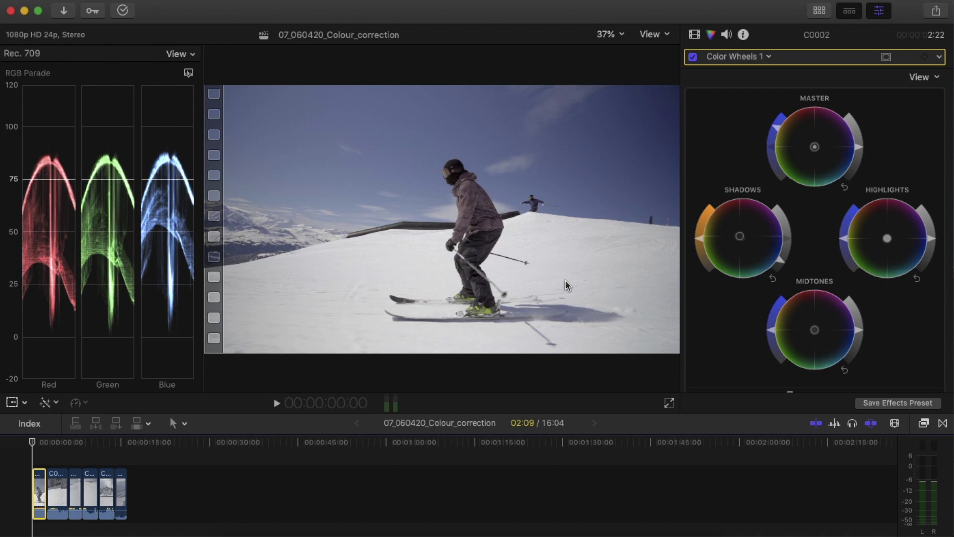
Step: Review the clips in playback, then lift Shadows brightness and shift the shadows tint toward yellow
{"action": "key", "text": "space"}
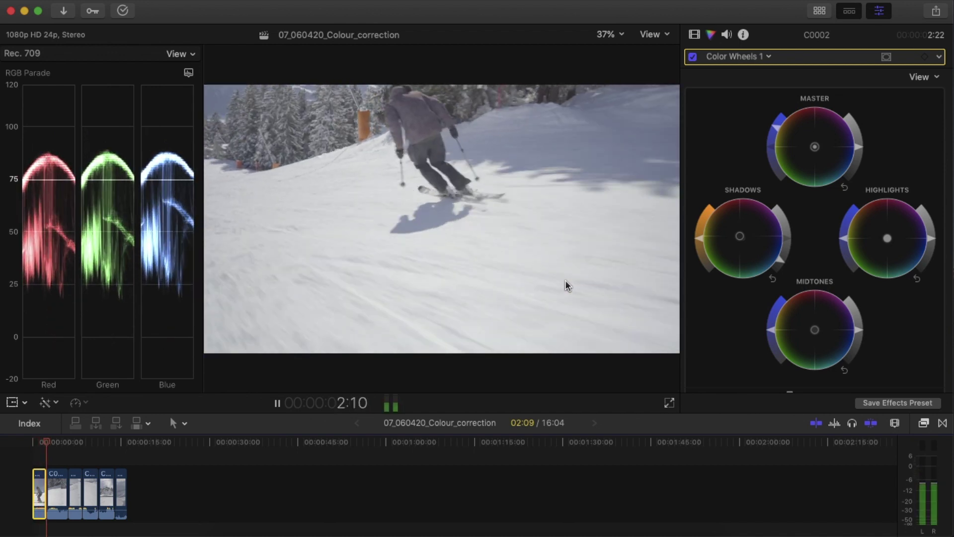
{"action": "key", "text": "j"}
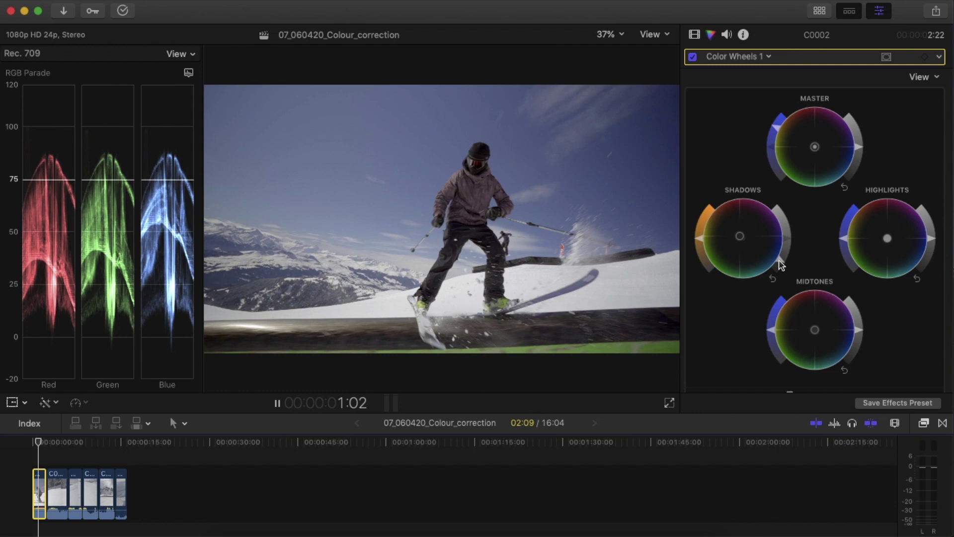
{"action": "left_click_drag", "start_coordinate": [782, 265], "coordinate": [791, 254]}
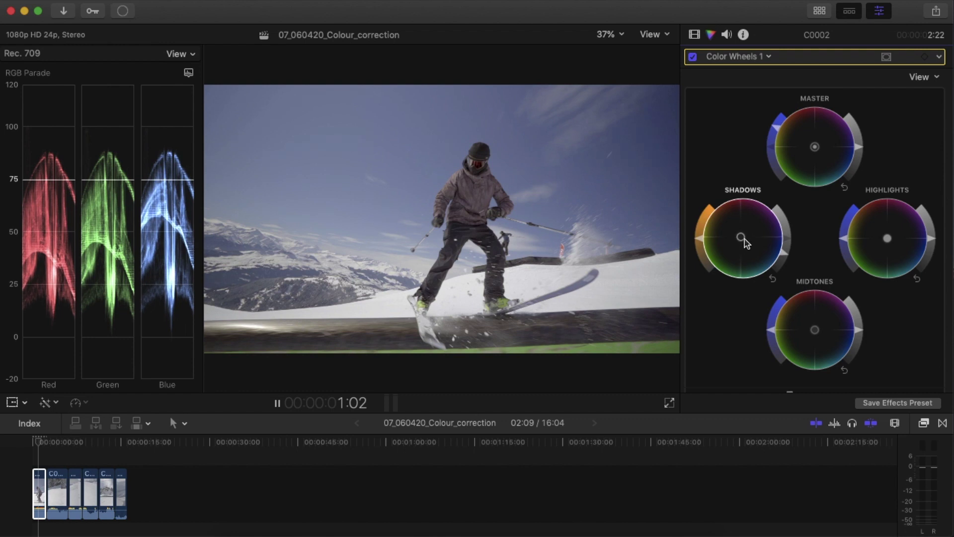
{"action": "left_click_drag", "start_coordinate": [746, 241], "coordinate": [748, 246]}
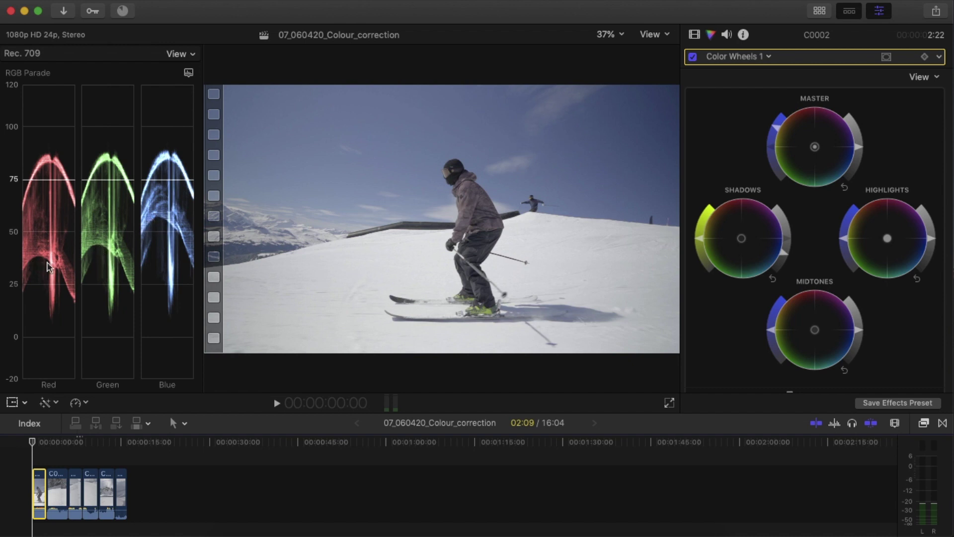
Step: Try warming the midtones toward orange, then undo the change
{"action": "left_click_drag", "start_coordinate": [814, 330], "coordinate": [802, 326]}
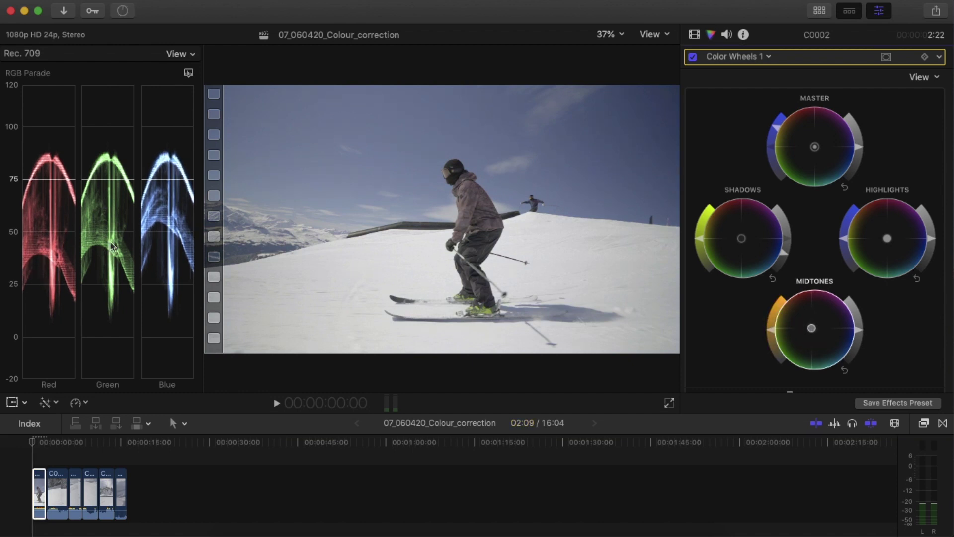
{"action": "left_click_drag", "start_coordinate": [812, 330], "coordinate": [748, 296]}
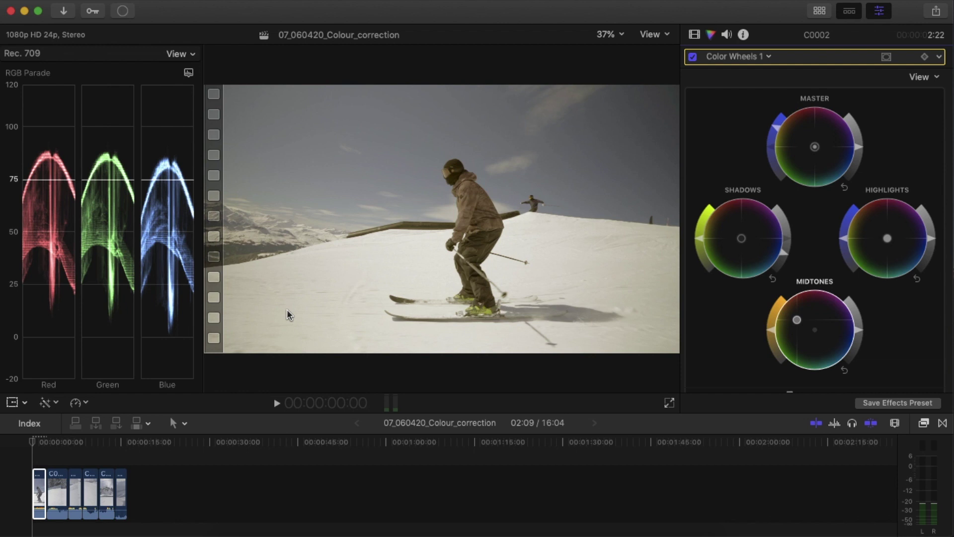
{"action": "key", "text": "super+z"}
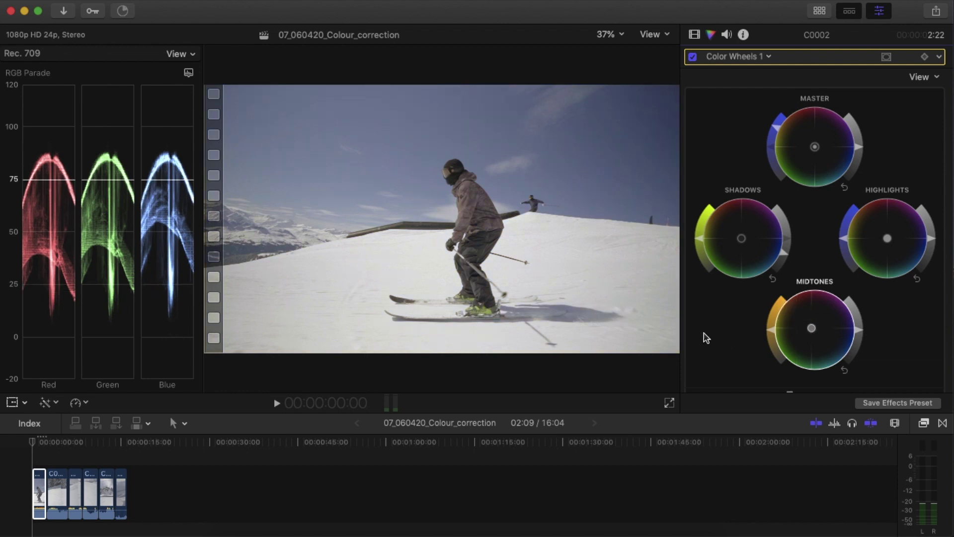
Step: Play the first clip and compare it with Color Wheels 1 off and on, leaving it enabled
{"action": "left_click", "coordinate": [38, 484]}
{"action": "key", "text": "space"}
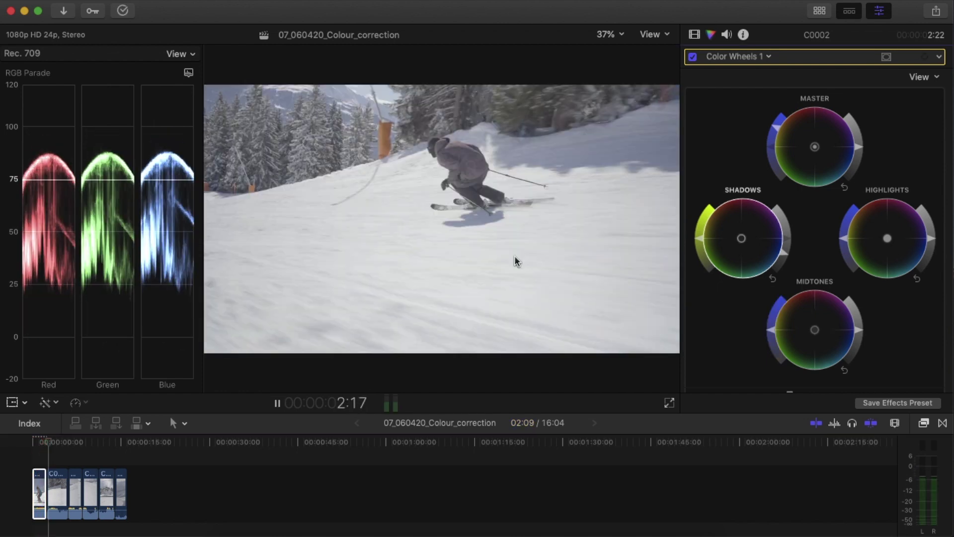
{"action": "key", "text": "j"}
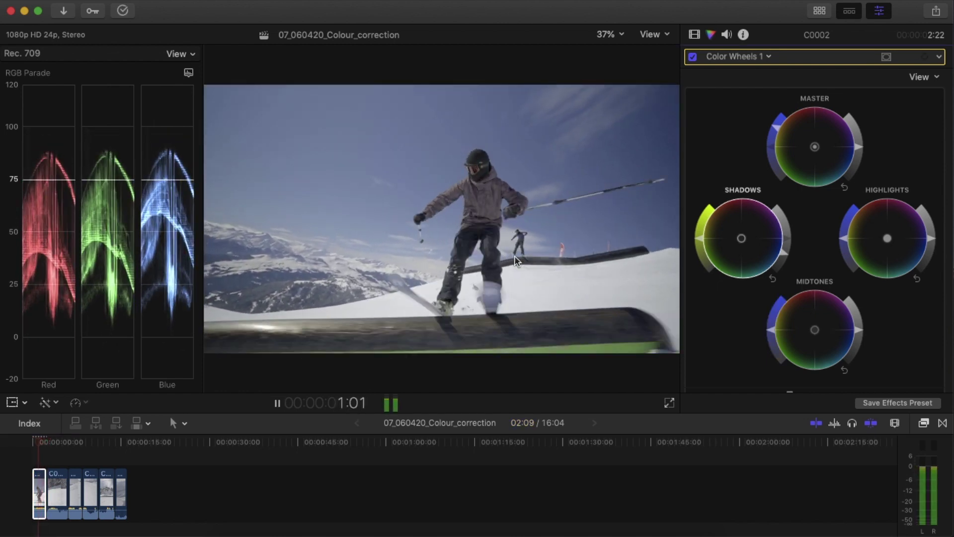
{"action": "left_click", "coordinate": [693, 57]}
{"action": "left_click", "coordinate": [692, 57]}
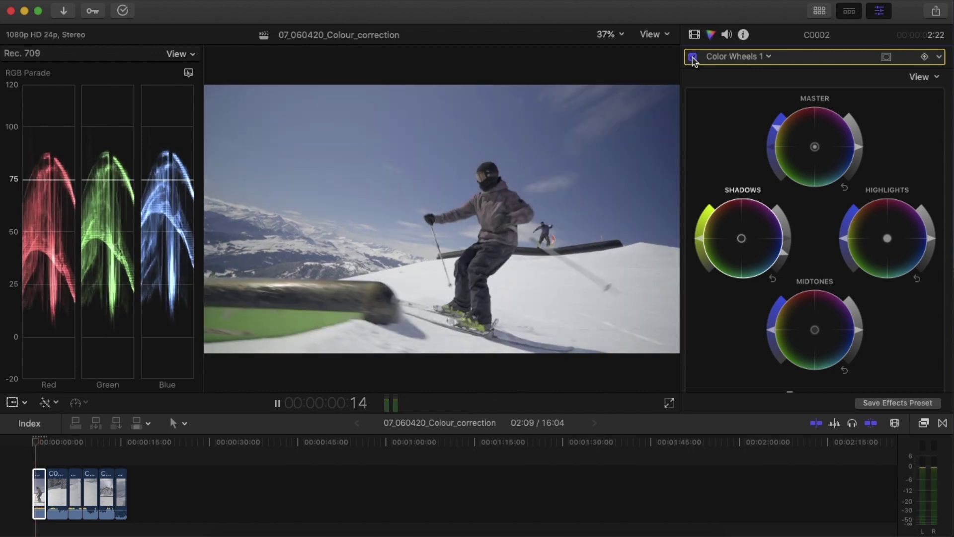
{"action": "left_click", "coordinate": [693, 58]}
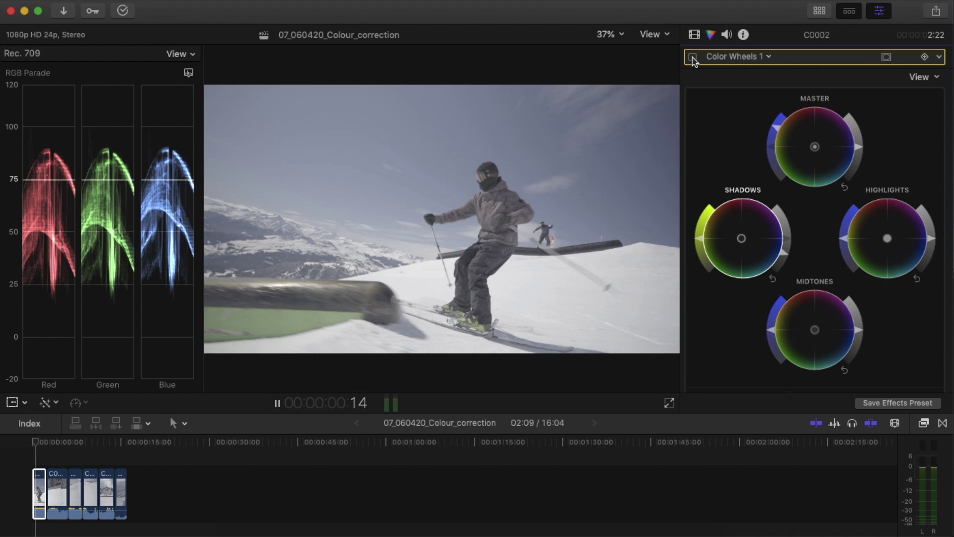
{"action": "left_click", "coordinate": [693, 57]}
{"action": "left_click", "coordinate": [693, 57]}
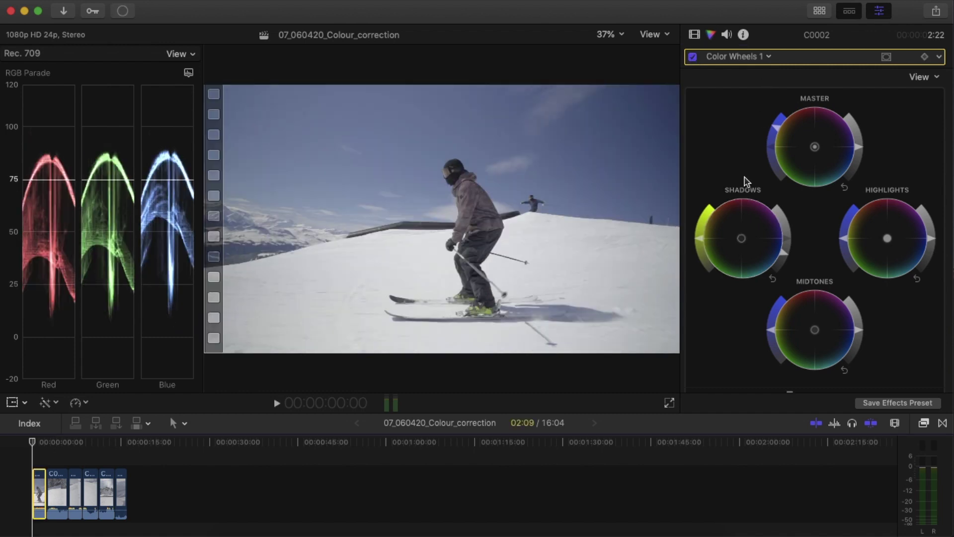
Step: During playback, darken and yellow-tint shadows and nudge highlights toward blue on C0010 and C0013
{"action": "key", "text": "space"}
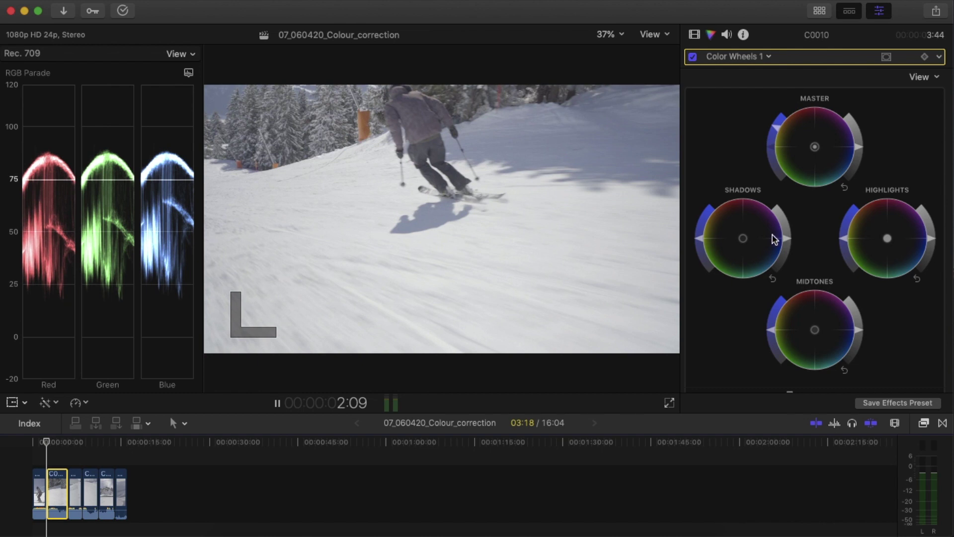
{"action": "left_click_drag", "start_coordinate": [786, 238], "coordinate": [783, 259]}
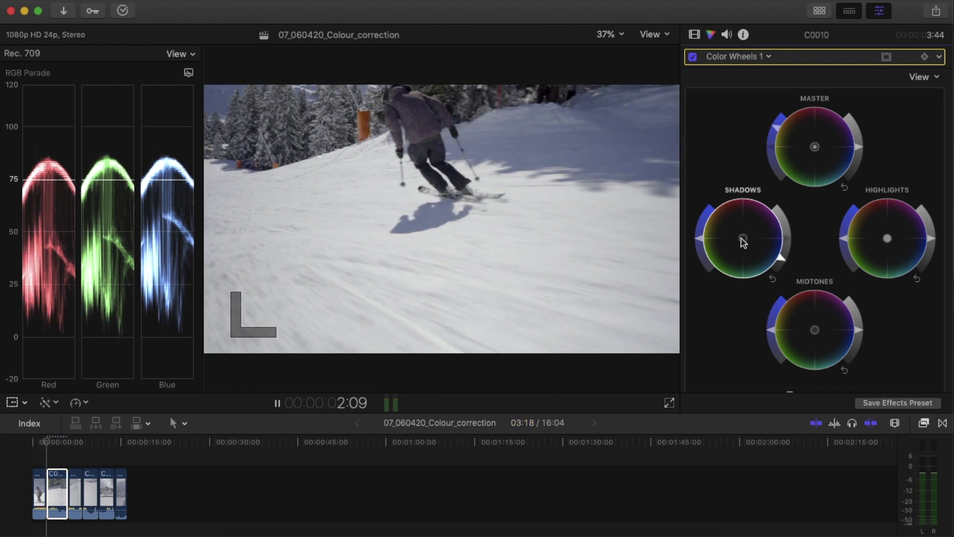
{"action": "left_click_drag", "start_coordinate": [888, 242], "coordinate": [891, 243]}
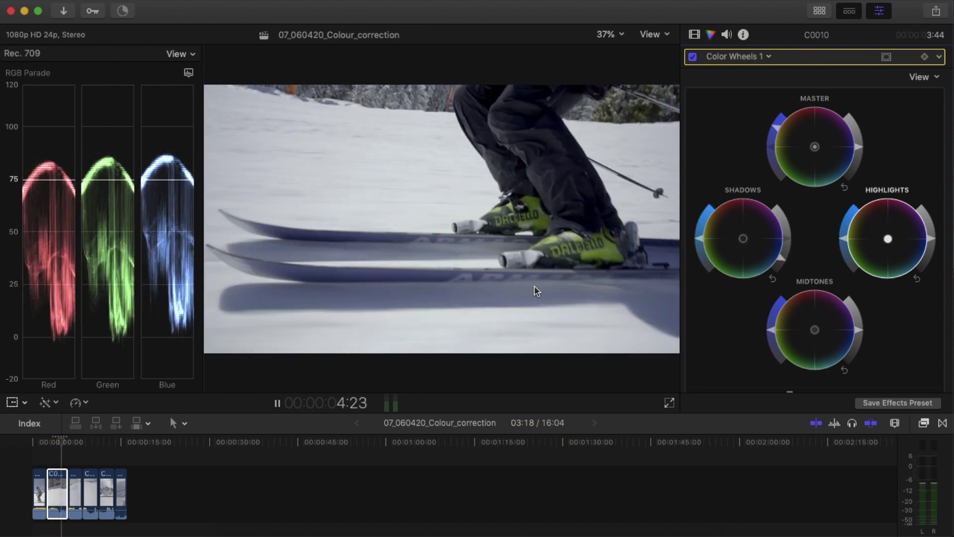
{"action": "left_click_drag", "start_coordinate": [743, 239], "coordinate": [740, 238]}
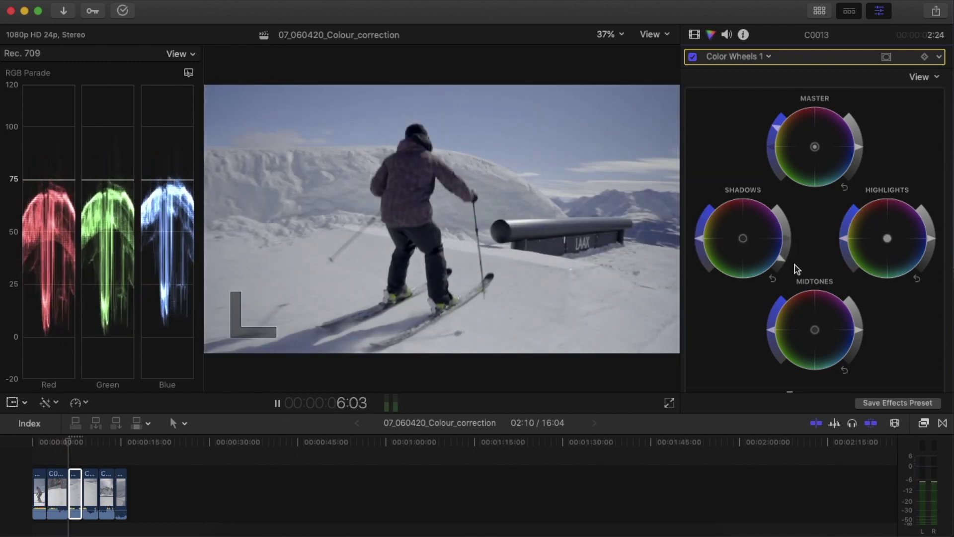
{"action": "left_click_drag", "start_coordinate": [887, 238], "coordinate": [882, 241]}
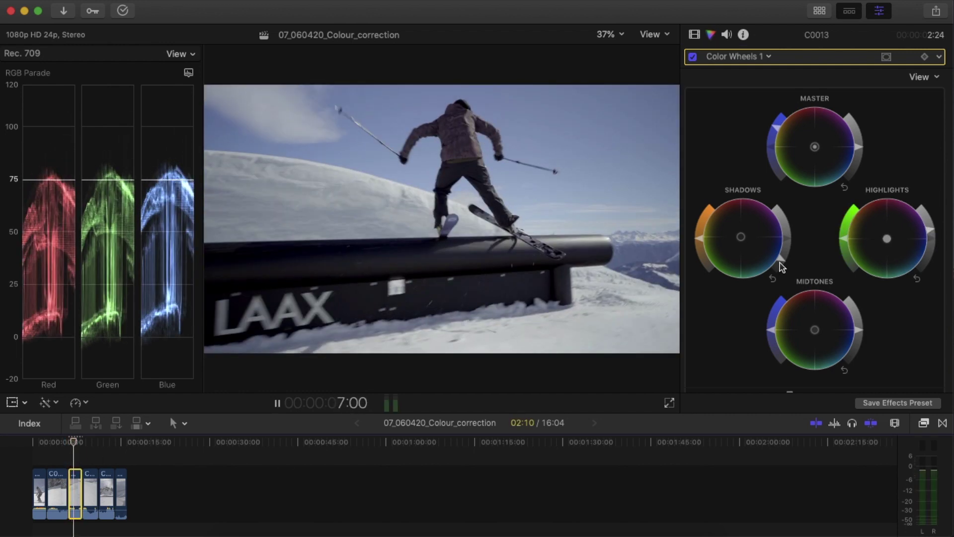
{"action": "left_click_drag", "start_coordinate": [741, 236], "coordinate": [742, 237]}
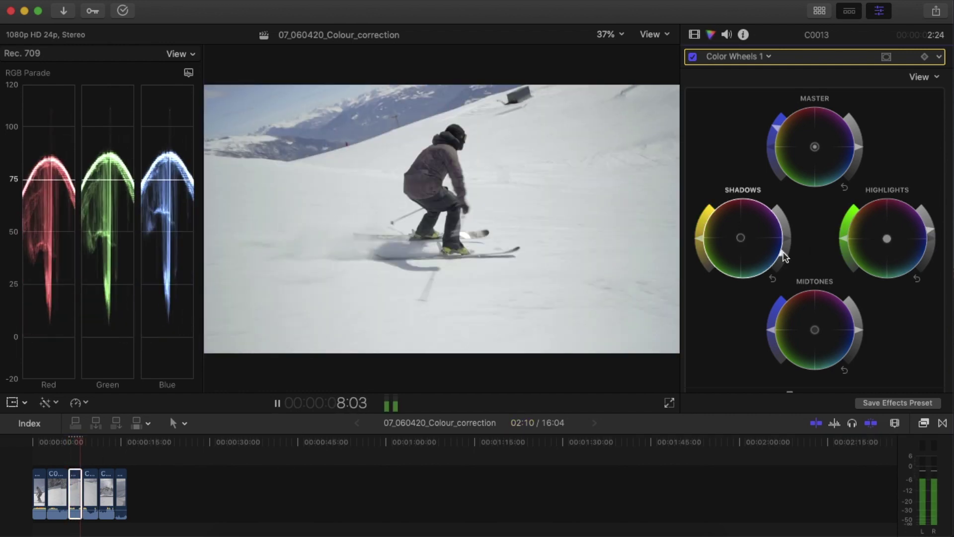
{"action": "left_click_drag", "start_coordinate": [887, 239], "coordinate": [897, 241]}
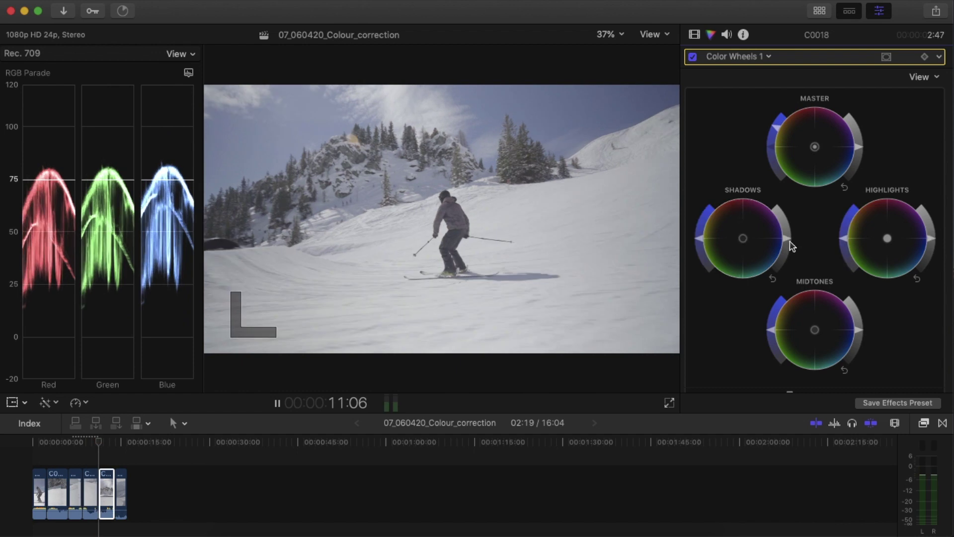
Step: Yellow-tint shadows, shift highlight tints, and darken then lift C0109's shadows while watching the parade
{"action": "left_click_drag", "start_coordinate": [743, 239], "coordinate": [741, 238]}
{"action": "left_click_drag", "start_coordinate": [887, 238], "coordinate": [888, 241]}
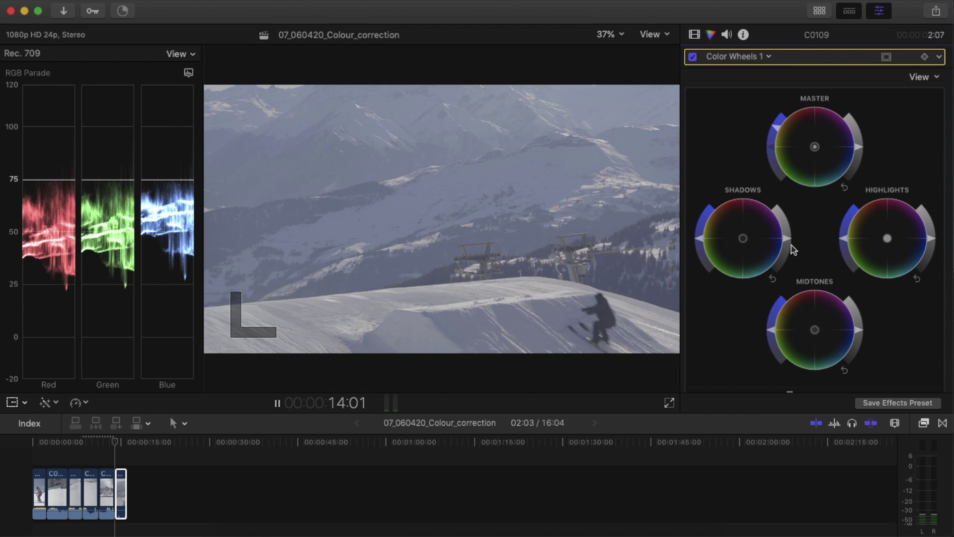
{"action": "left_click_drag", "start_coordinate": [788, 240], "coordinate": [788, 277]}
{"action": "left_click_drag", "start_coordinate": [743, 239], "coordinate": [739, 238]}
{"action": "left_click_drag", "start_coordinate": [888, 238], "coordinate": [889, 241]}
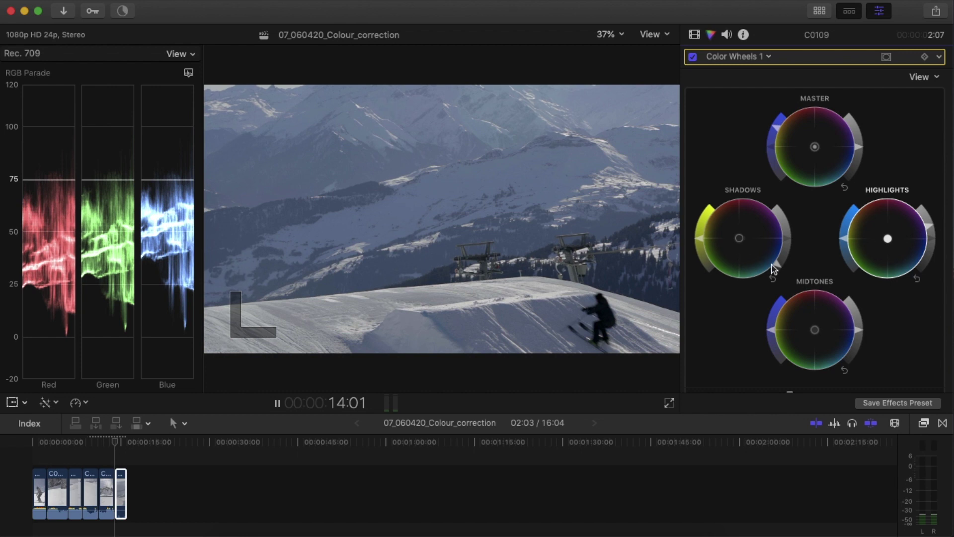
{"action": "left_click_drag", "start_coordinate": [779, 271], "coordinate": [781, 258]}
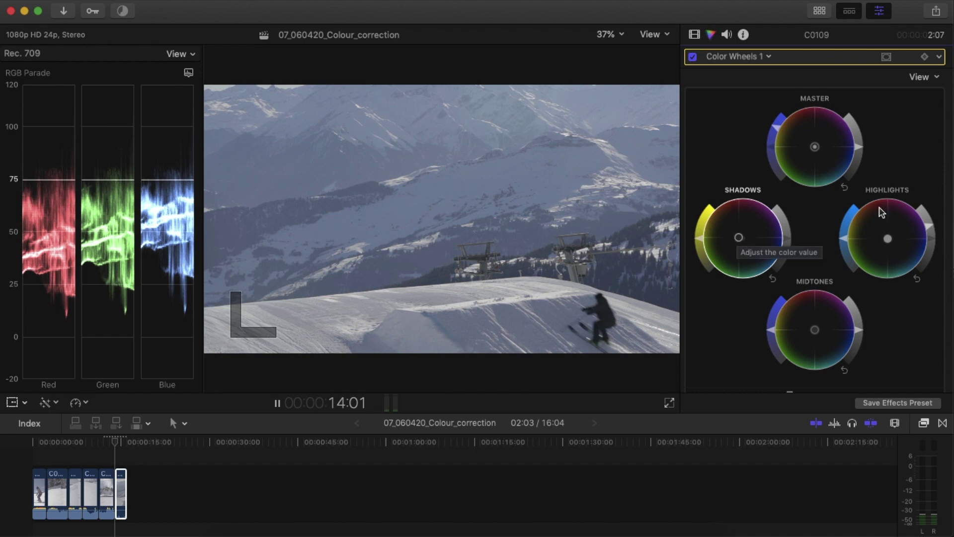
{"action": "left_click_drag", "start_coordinate": [886, 239], "coordinate": [882, 237]}
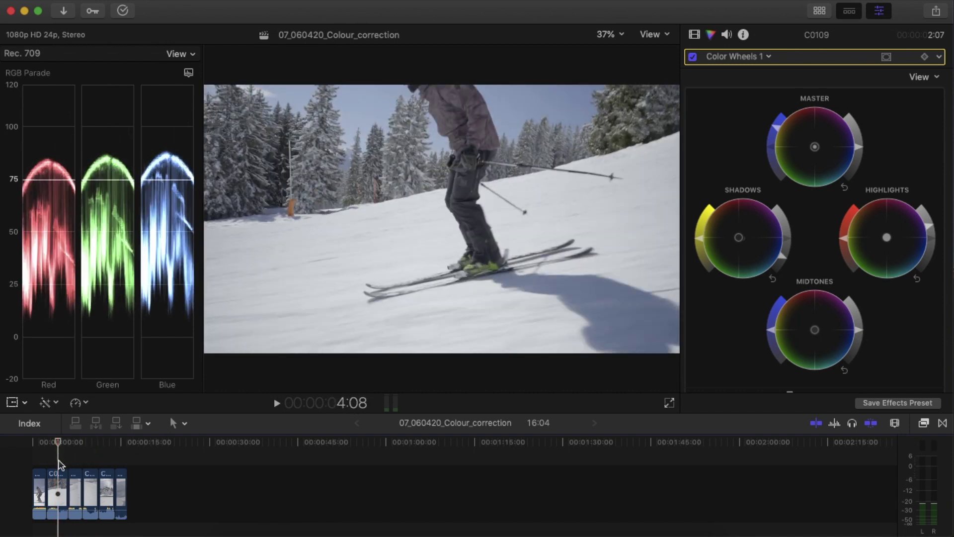
Step: Select clip C0010 and fine-tune its Midtones wheel brightness, ending slightly raised, against the RGB parade
{"action": "left_click", "coordinate": [58, 486]}
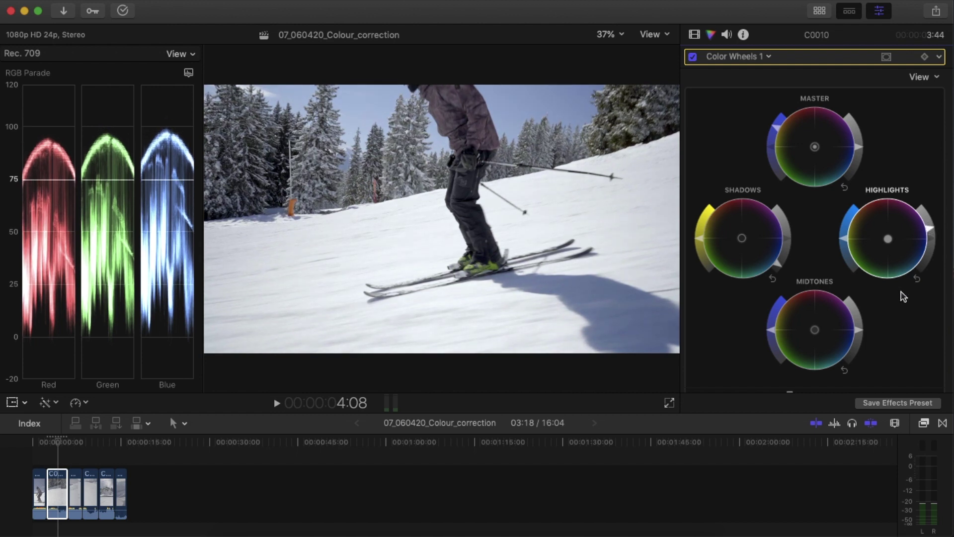
{"action": "mouse_move", "coordinate": [857, 330]}
{"action": "left_mouse_down"}
{"action": "mouse_move", "coordinate": [855, 320]}
{"action": "mouse_move", "coordinate": [858, 340]}
{"action": "mouse_move", "coordinate": [852, 313]}
{"action": "mouse_move", "coordinate": [858, 343]}
{"action": "mouse_move", "coordinate": [846, 315]}
{"action": "mouse_move", "coordinate": [845, 341]}
{"action": "mouse_move", "coordinate": [843, 315]}
{"action": "mouse_move", "coordinate": [853, 343]}
{"action": "mouse_move", "coordinate": [848, 336]}
{"action": "left_mouse_up"}
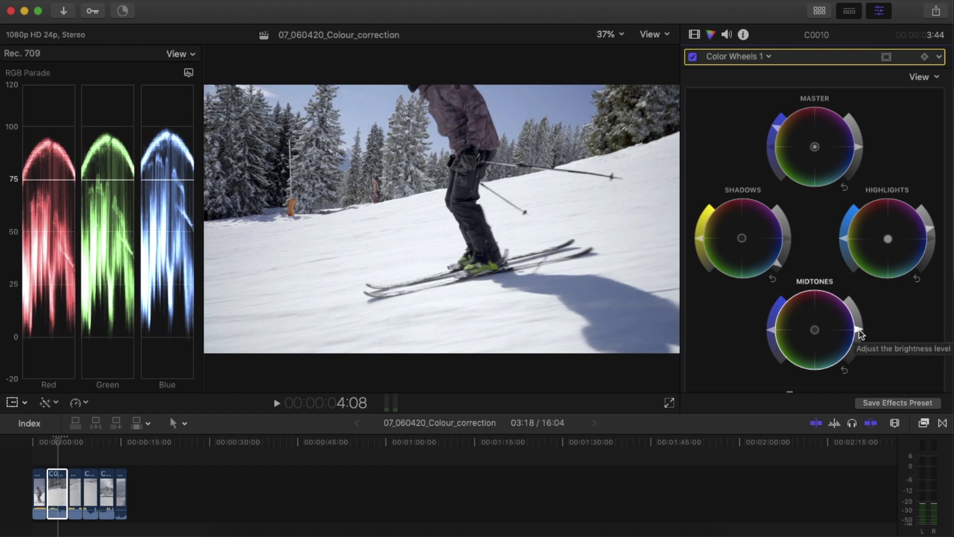
{"action": "left_click_drag", "start_coordinate": [861, 336], "coordinate": [858, 333]}
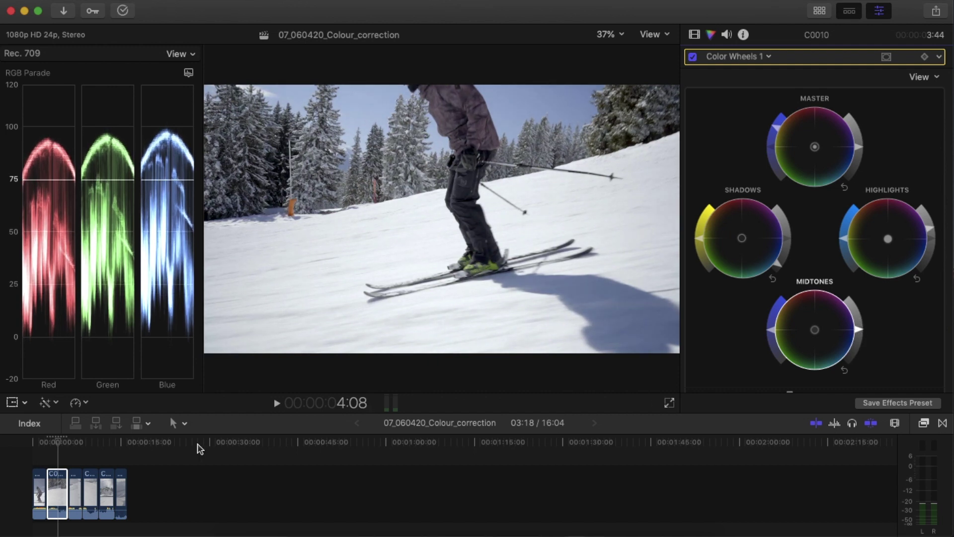
Step: Clear the clip selection and put the playhead at 00:00:00:00, showing clip C0002 again
{"action": "left_click", "coordinate": [60, 474]}
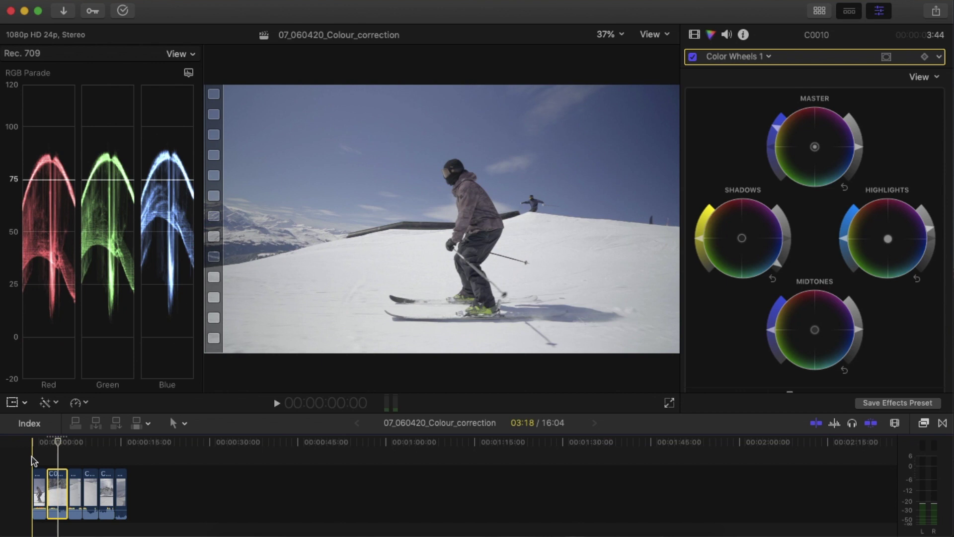
{"action": "left_click", "coordinate": [34, 460]}
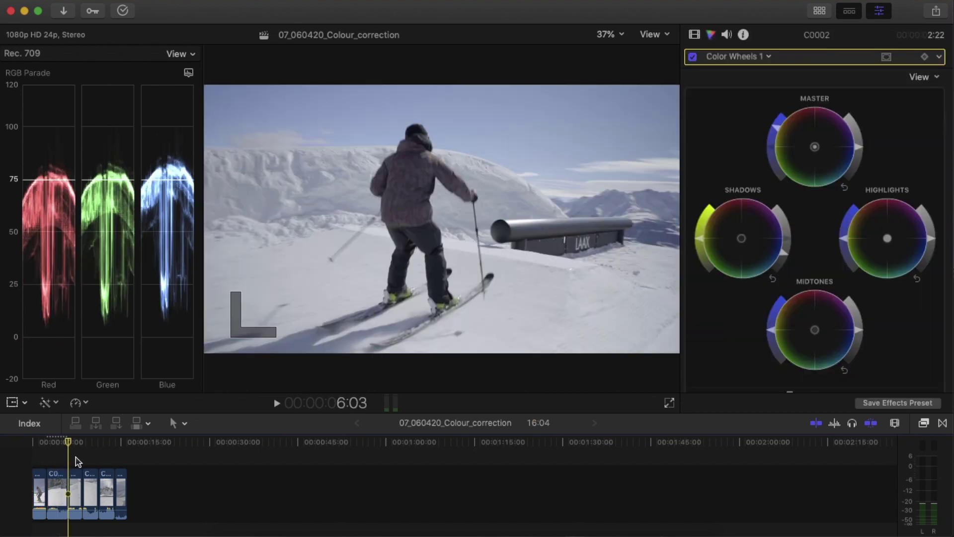